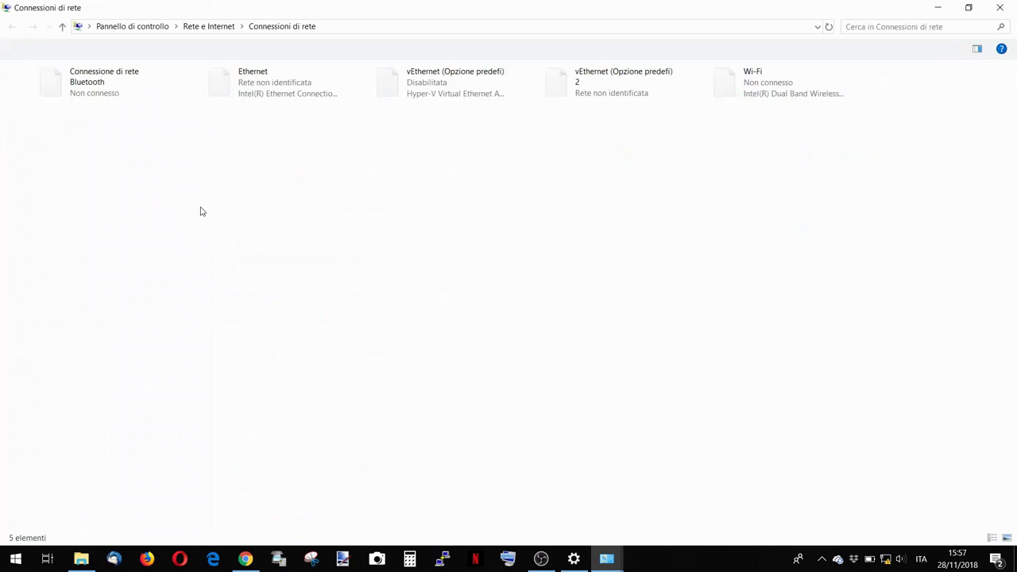
Give the Ethernet adapter's IPv4 the fixed address 192.168.0.10 with mask 255.255.255.0.
double_click(265, 98)
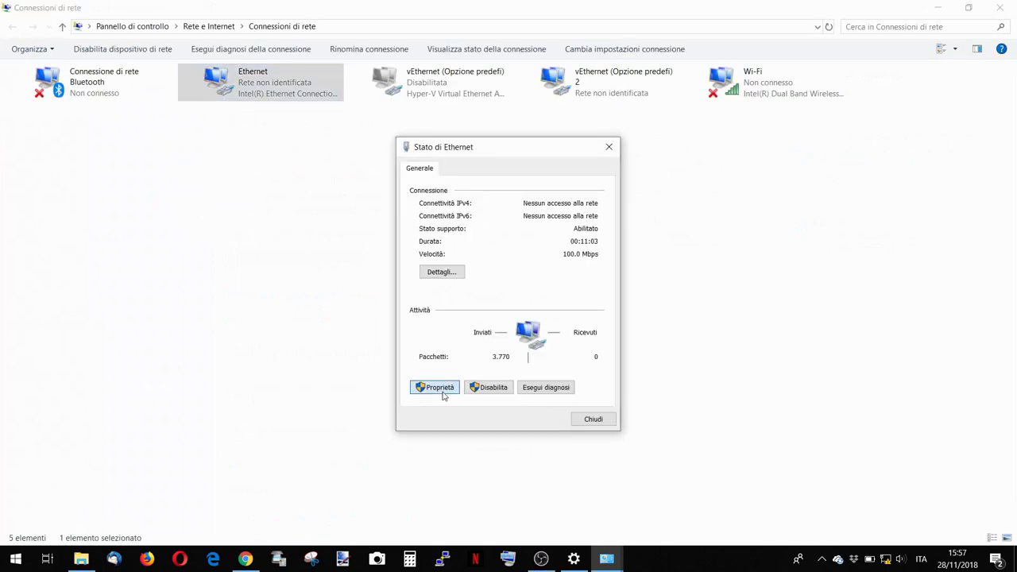
left_click(440, 389)
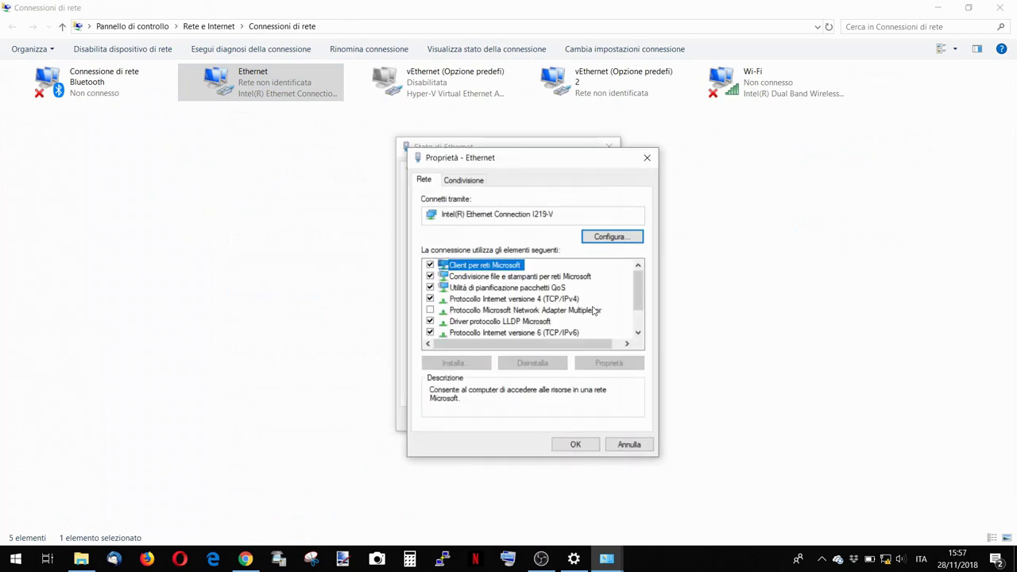
scroll(638, 332, "down", 1)
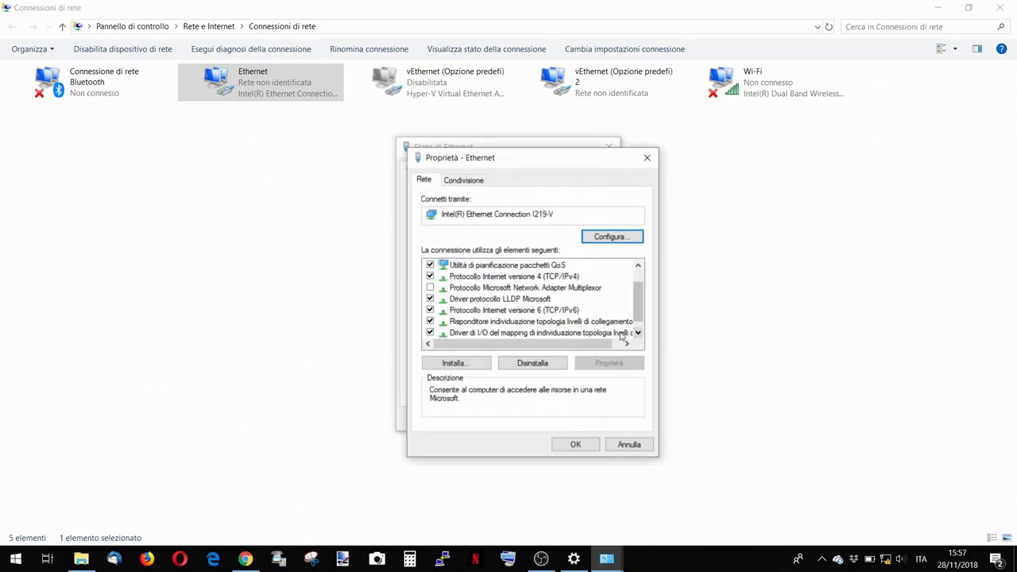
double_click(554, 277)
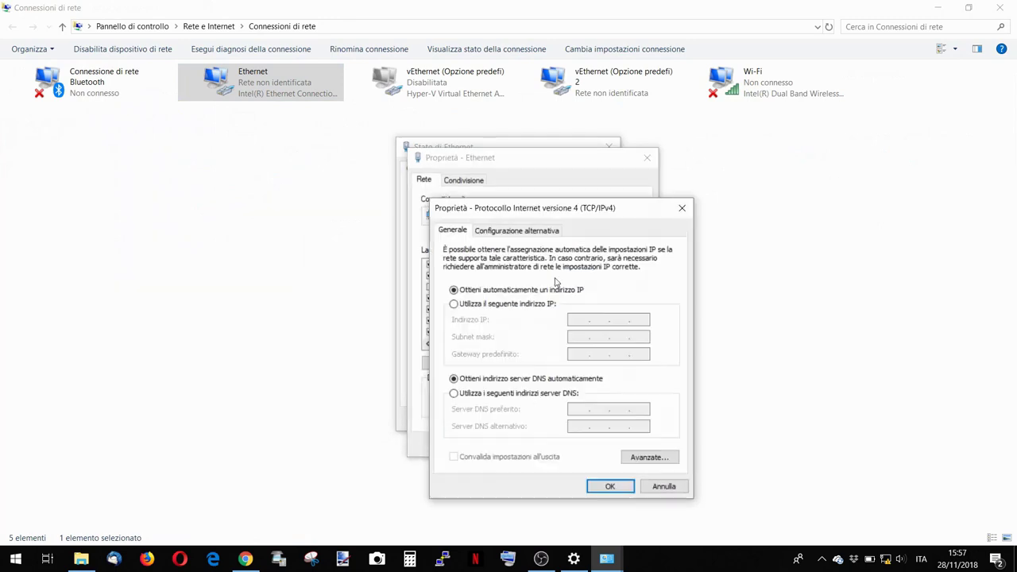
left_click(543, 307)
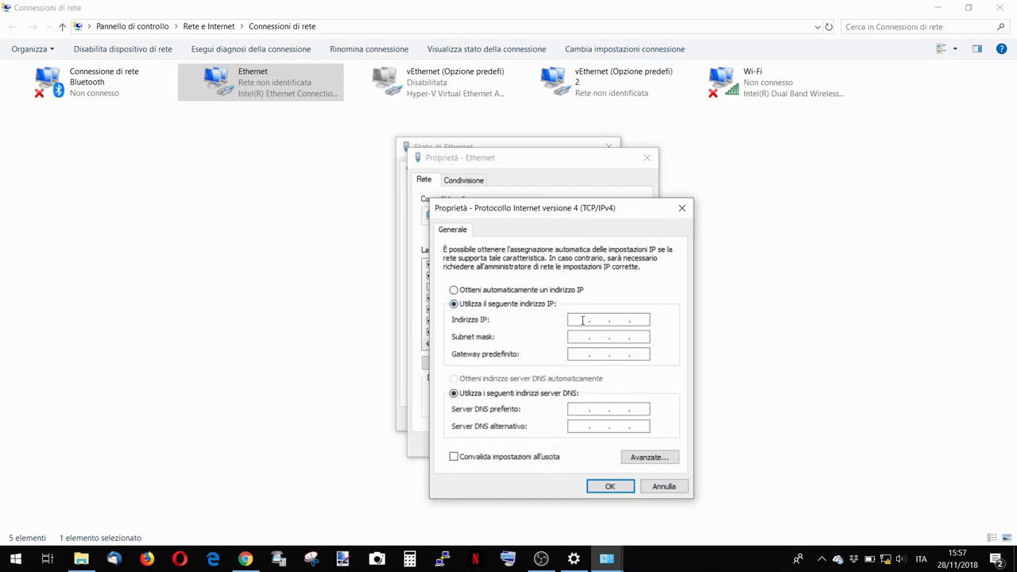
left_click(582, 320)
type("192 . 168 . 0 . 10")
key("Tab")
left_click(617, 487)
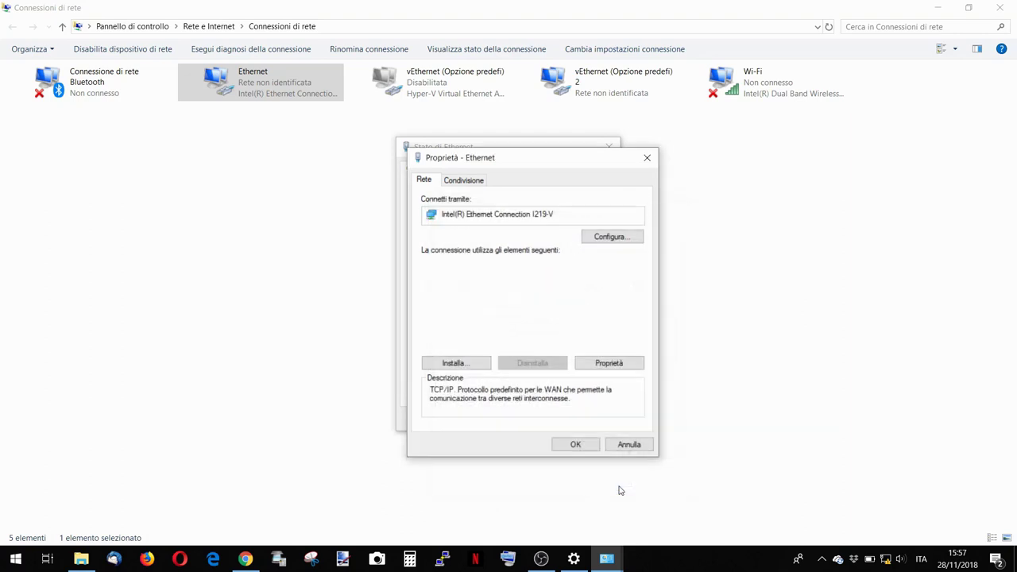
left_click(588, 445)
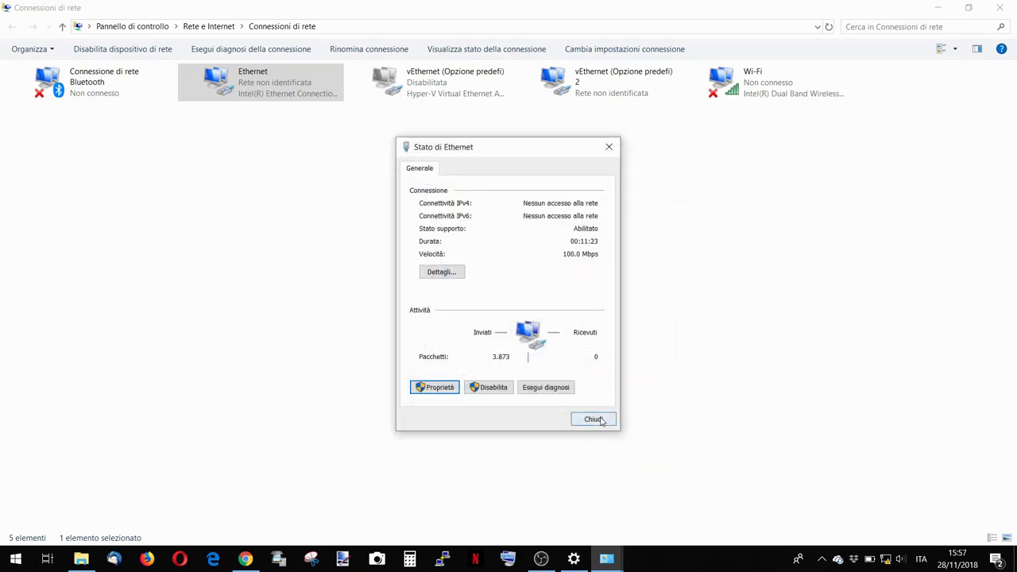
Close the network windows and launch Chrome.
left_click(594, 420)
left_click(1000, 7)
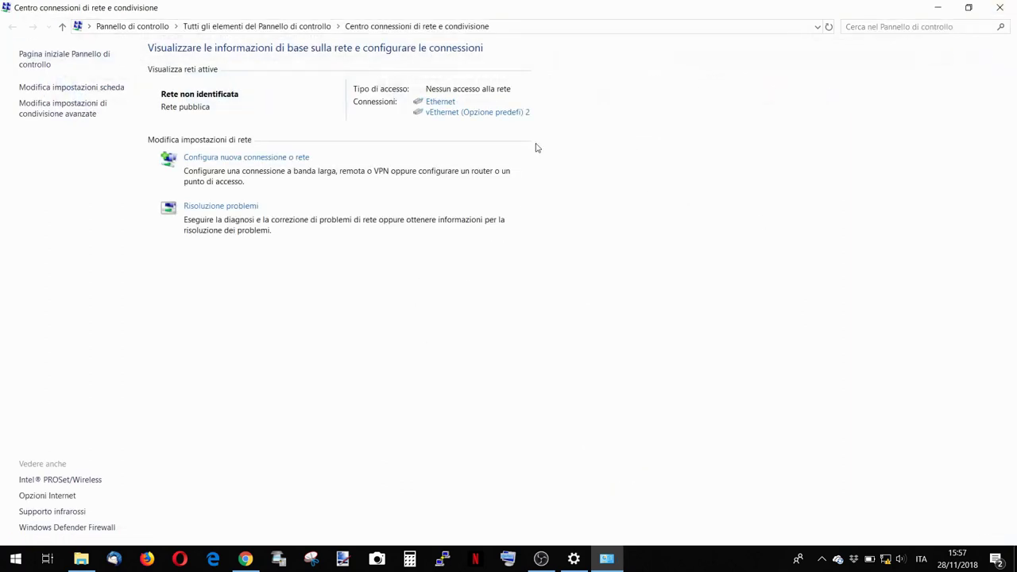
left_click(938, 7)
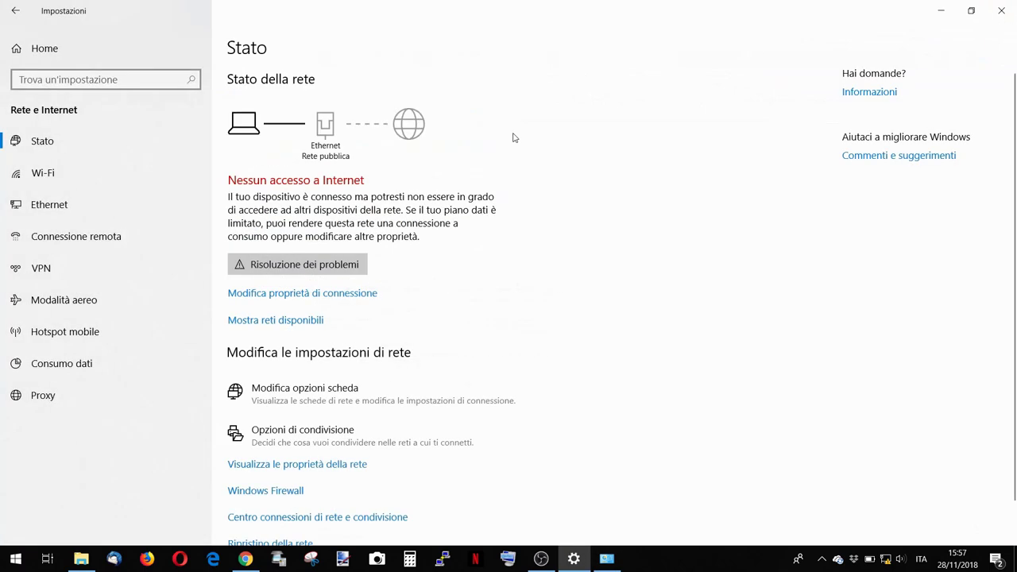
left_click(248, 558)
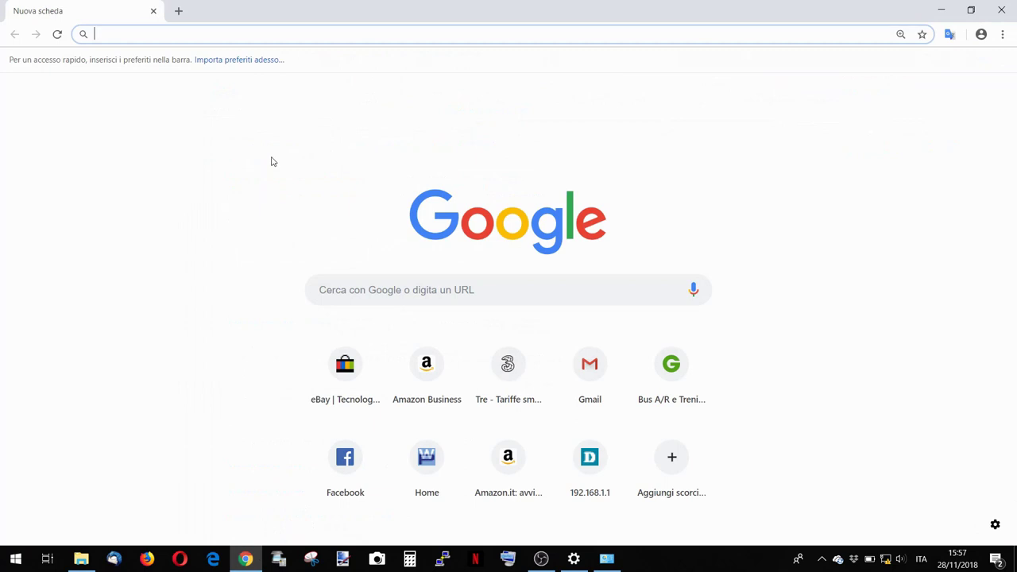
Load the CPE210 web page at 192.168.0.254.
type("192.168.0.254")
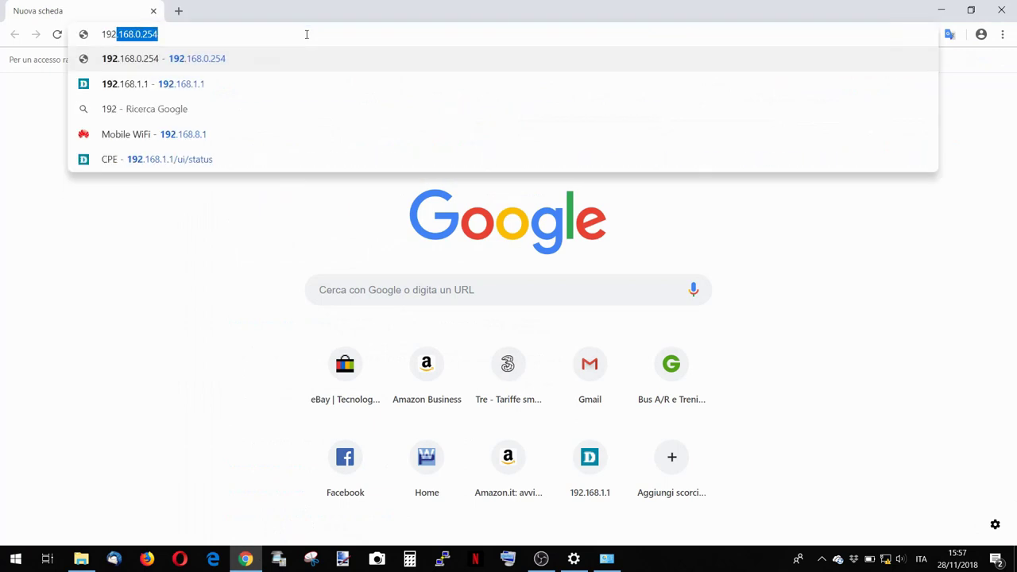
key("Right")
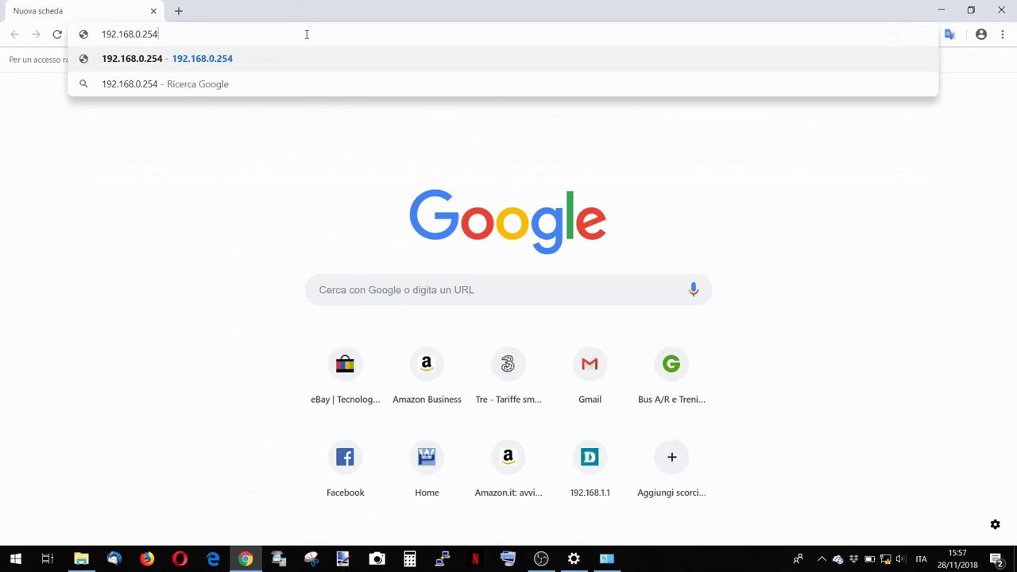
key("Return")
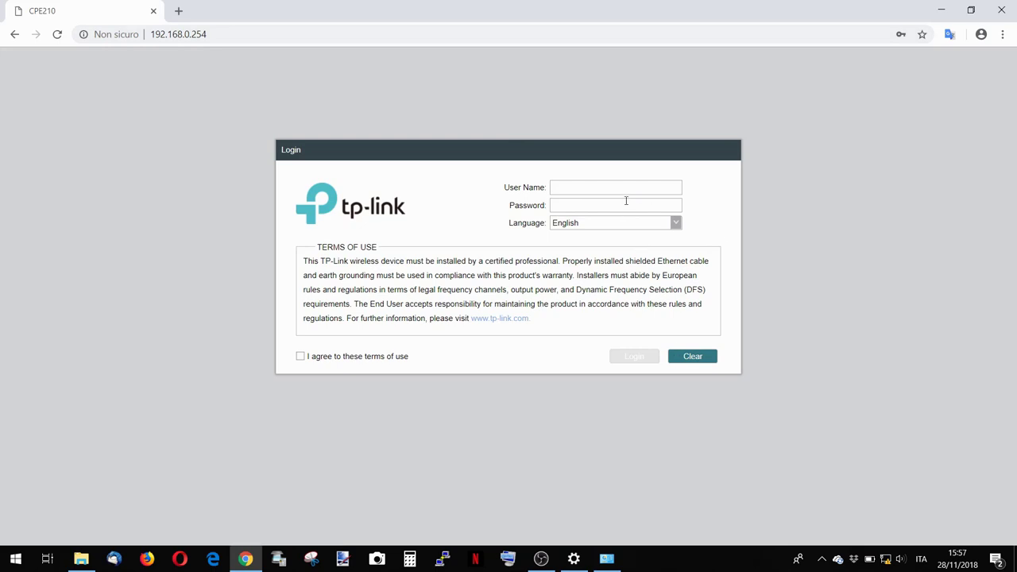
Accept the terms of use and fill in the saved login credentials.
type("adminadmin")
left_click(386, 357)
double_click(589, 191)
key("BackSpace")
key("Tab")
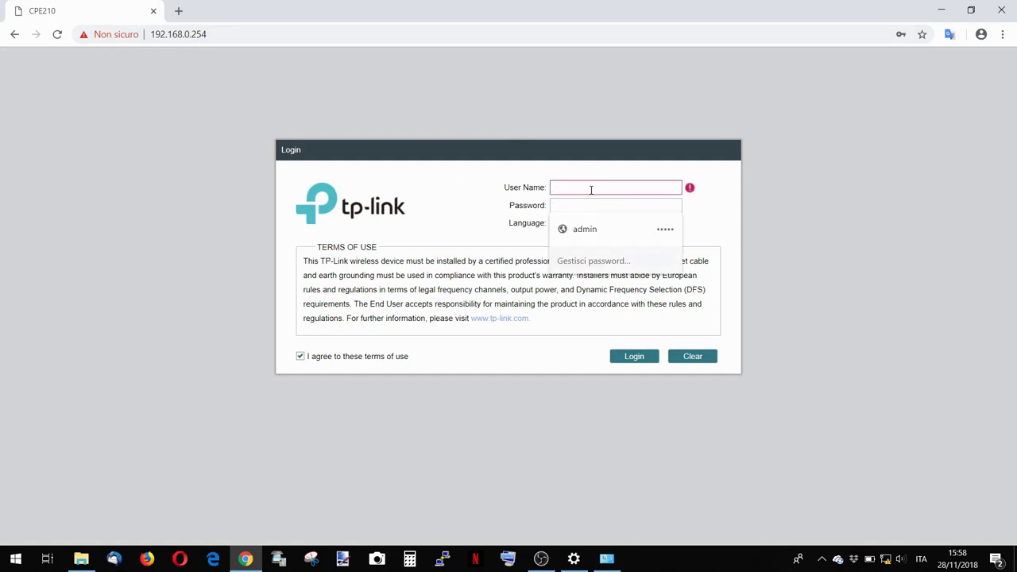
left_click(584, 229)
Log in and fill the Change Password form with a new user name and password.
left_click(633, 357)
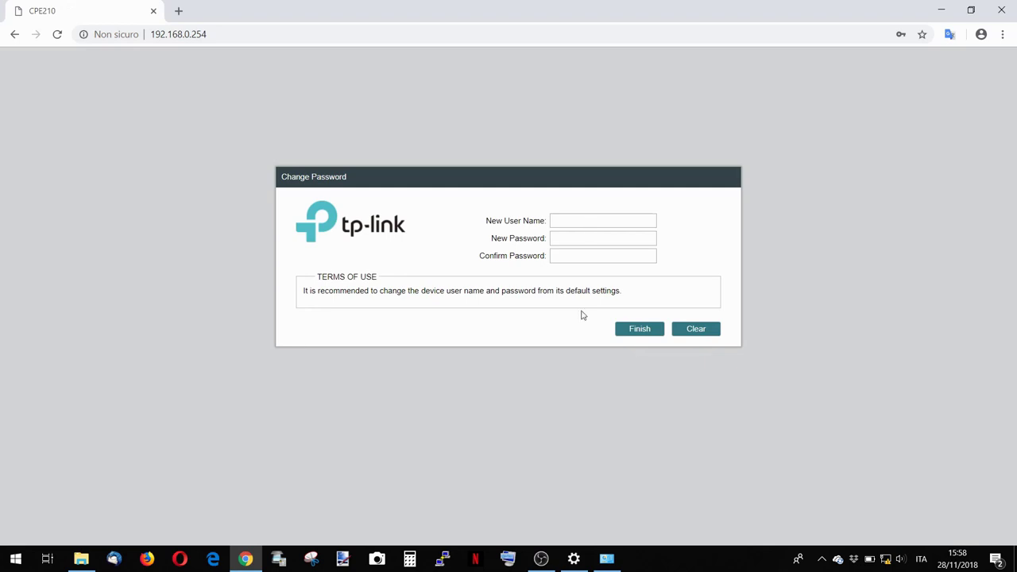
left_click(639, 333)
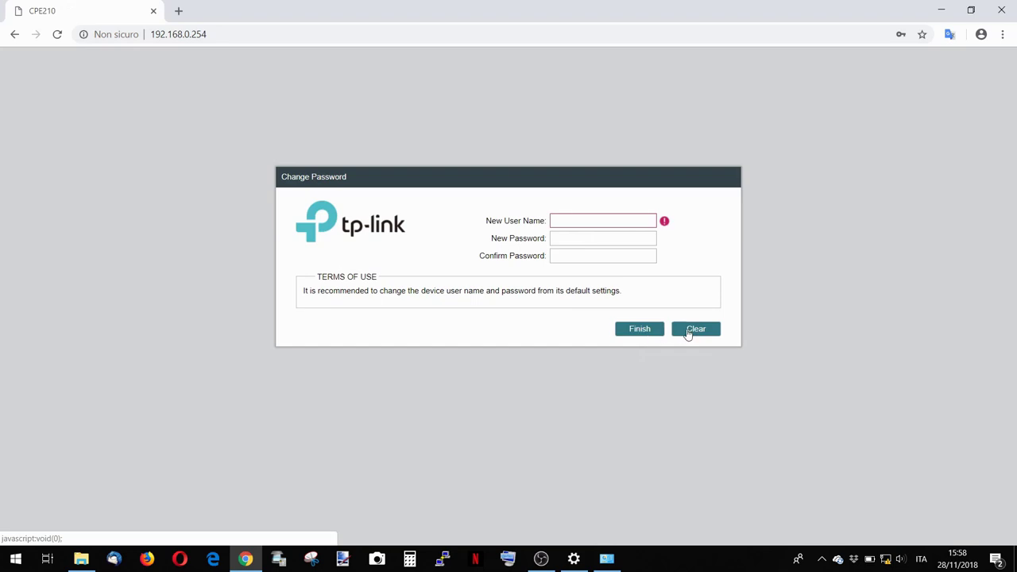
type("admin")
key("Tab")
type("admin")
key("Tab")
type("admin")
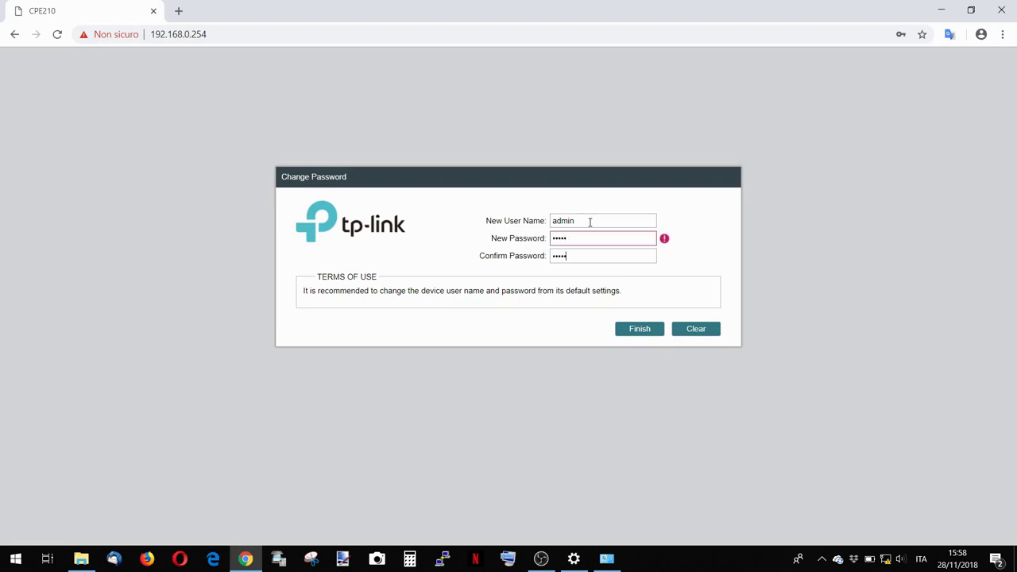
left_click(636, 331)
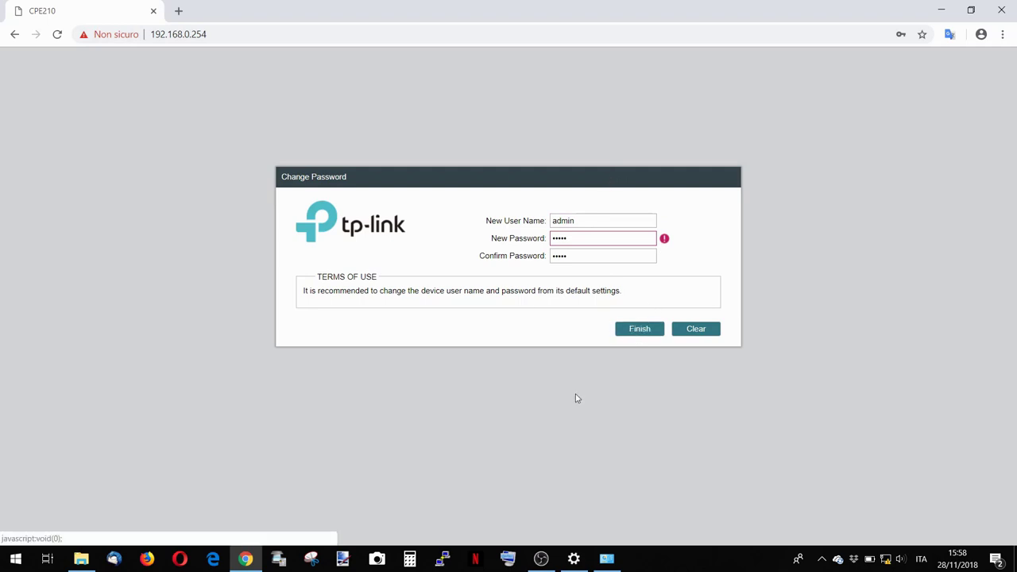
Replace the new password with a longer one, confirm it and submit.
left_click_drag(594, 239, 452, 220)
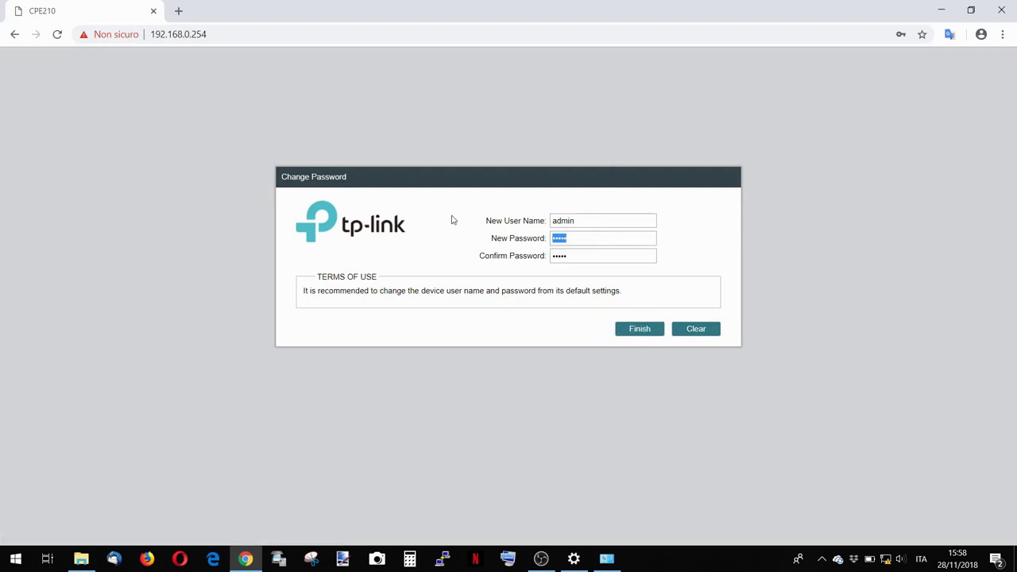
type("******")
key("ctrl+a")
key("BackSpace")
type("***********")
key("BackSpace")
key("BackSpace")
key("BackSpace")
key("BackSpace")
key("BackSpace")
key("BackSpace")
key("BackSpace")
key("BackSpace")
key("BackSpace")
key("BackSpace")
type("**********")
key("Tab")
type("**********")
left_click(640, 329)
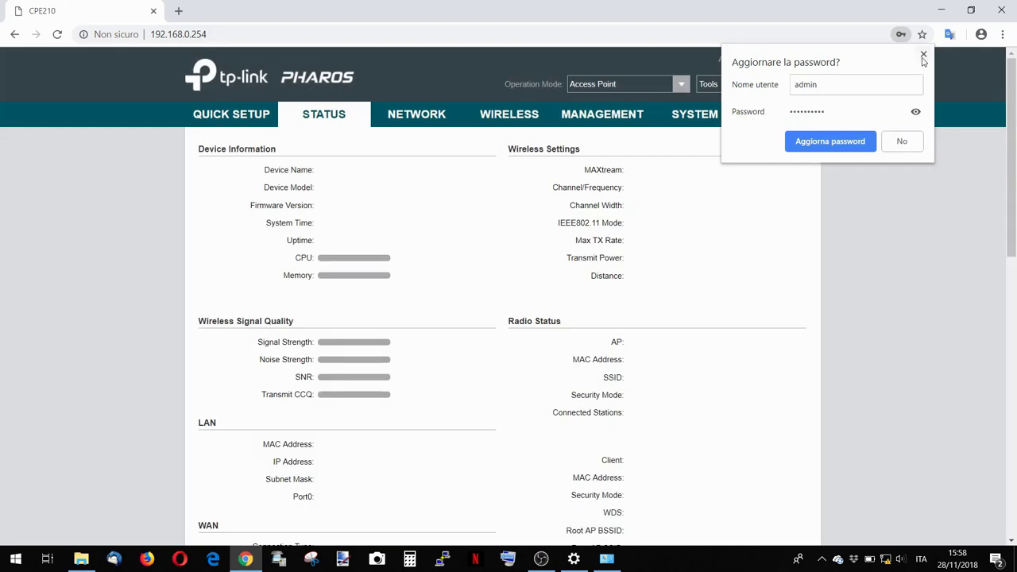
Dismiss the save-password prompt, scroll through the Status page, and go to Quick Setup.
left_click(924, 56)
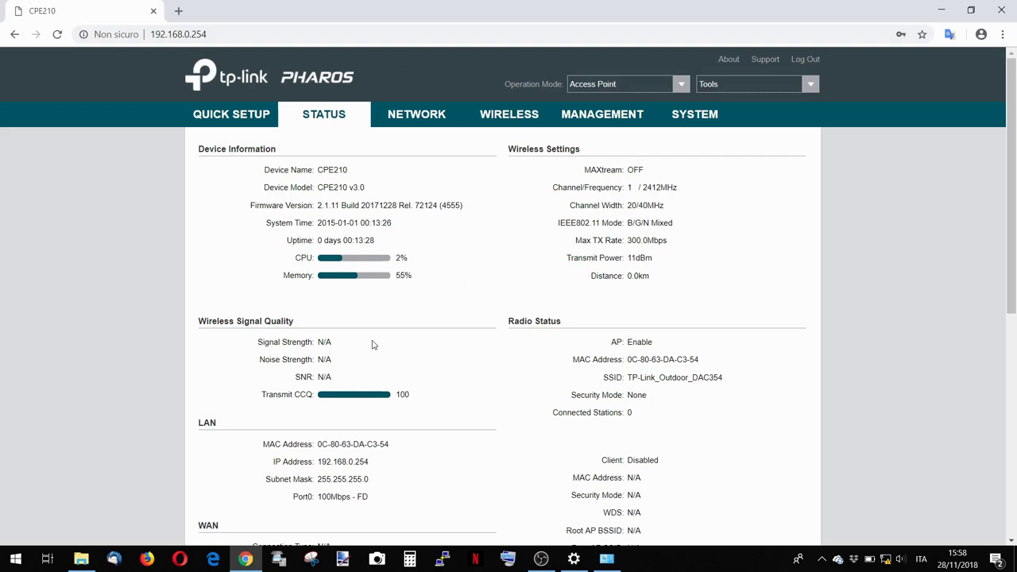
scroll(376, 328, "down", 2)
scroll(377, 328, "up", 2)
scroll(377, 328, "down", 2)
scroll(377, 328, "up", 1)
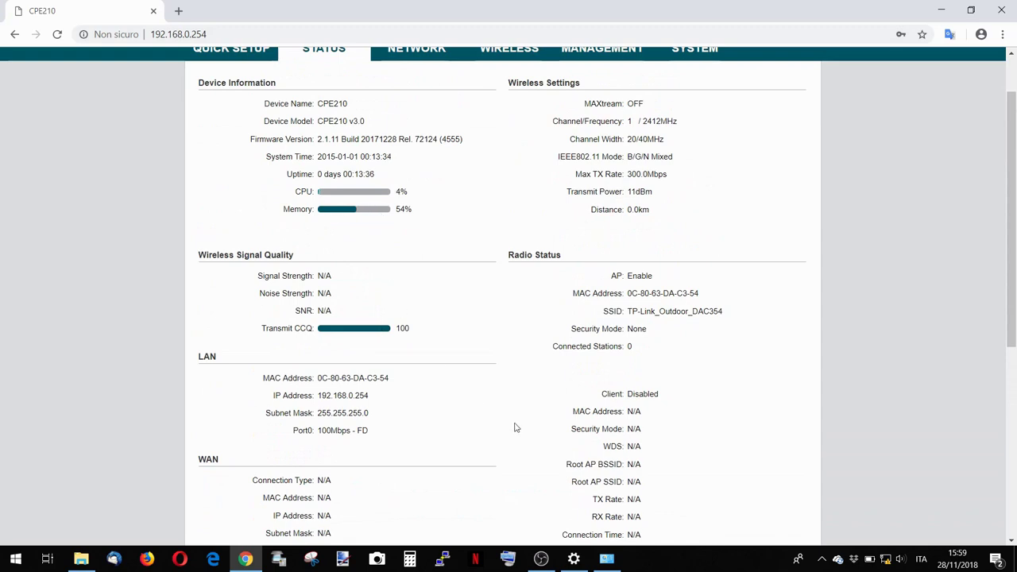
scroll(515, 426, "down", 2)
scroll(515, 427, "down", 2)
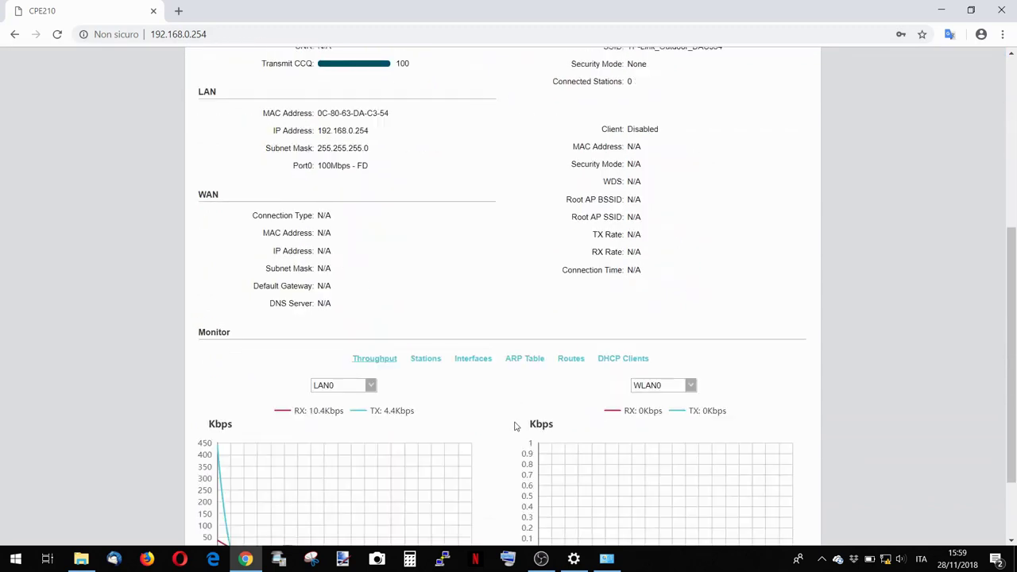
scroll(514, 427, "up", 5)
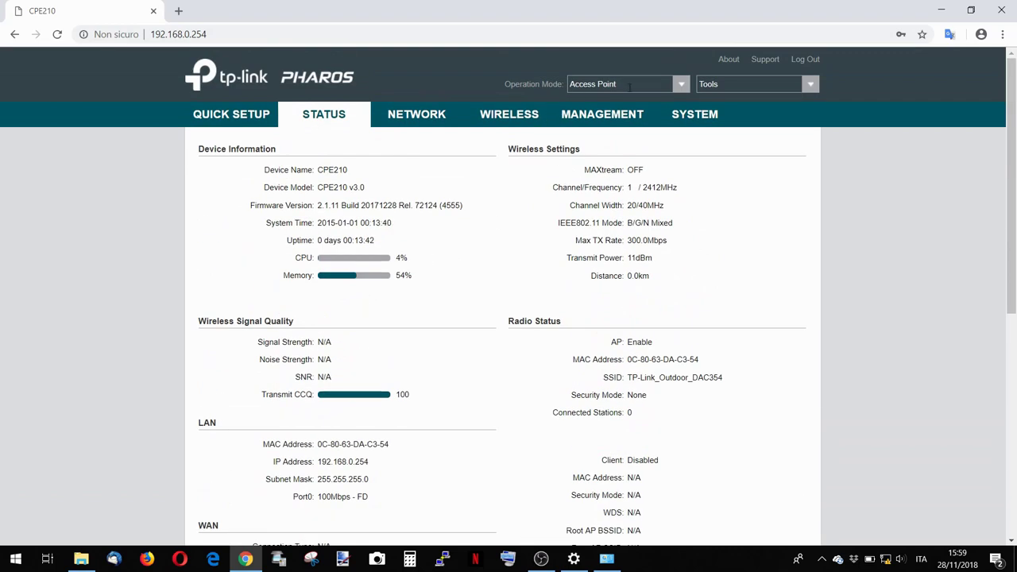
left_click(239, 119)
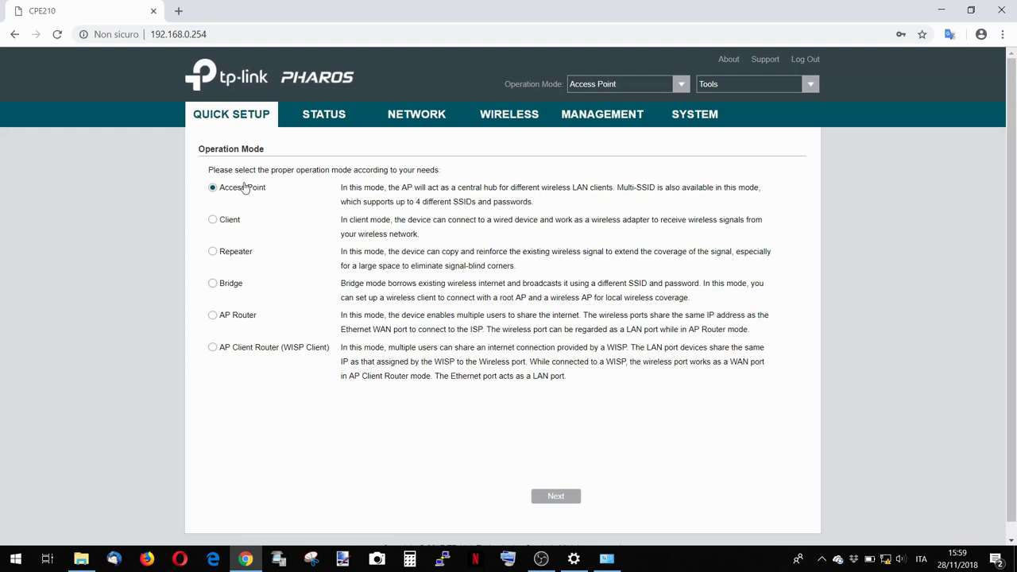
Pass LAN Settings and change the SSID ending DAC354 to AP, giving TP-Link_Outdoor_AP.
left_click(553, 499)
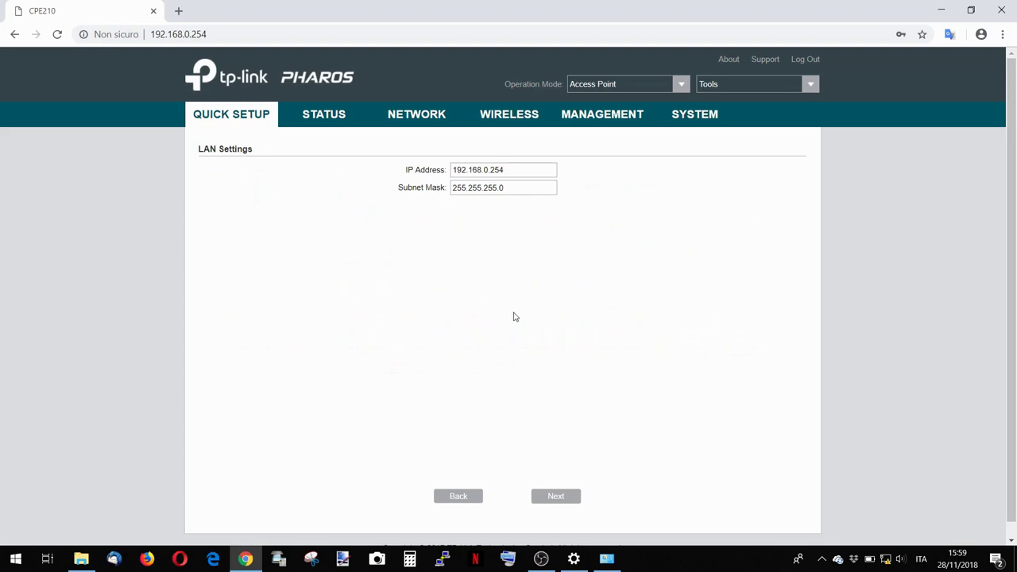
left_click(553, 498)
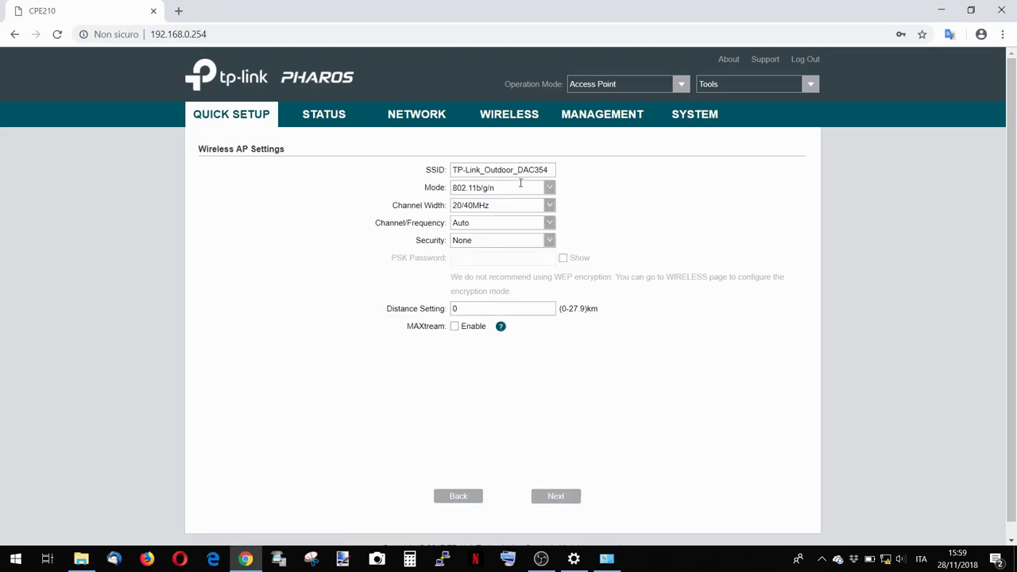
left_click_drag(549, 170, 465, 170)
left_click(548, 170)
left_click_drag(548, 170, 517, 171)
type("AP")
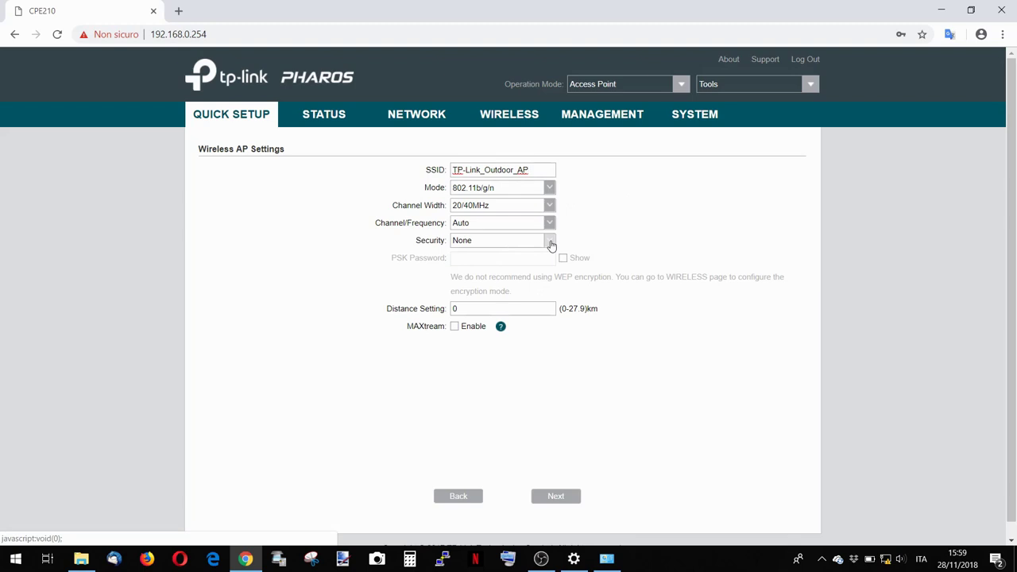
Choose WPA-PSK / WPA2-PSK security, enter the PSK password, and advance to the summary.
left_click(549, 241)
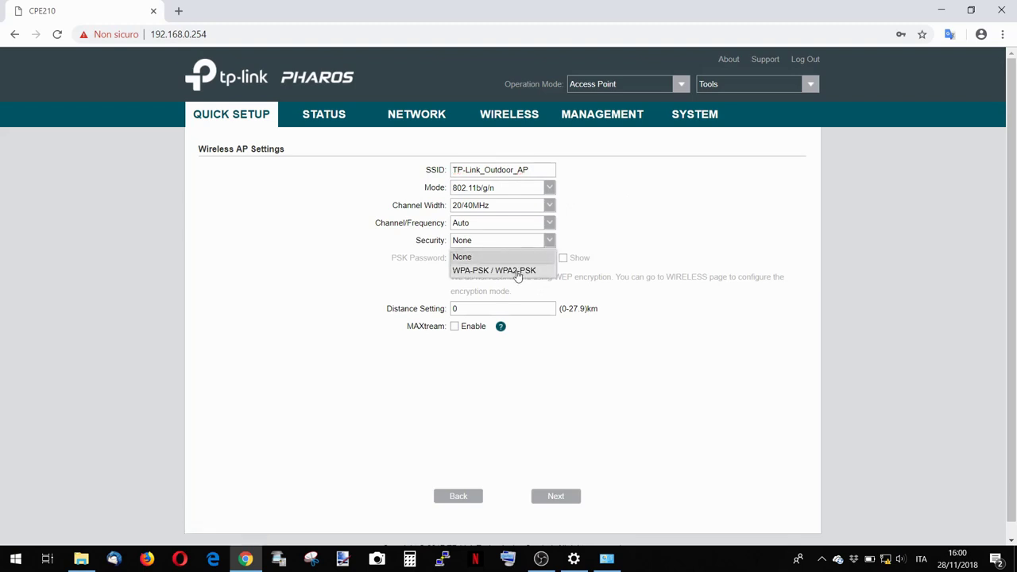
left_click(526, 272)
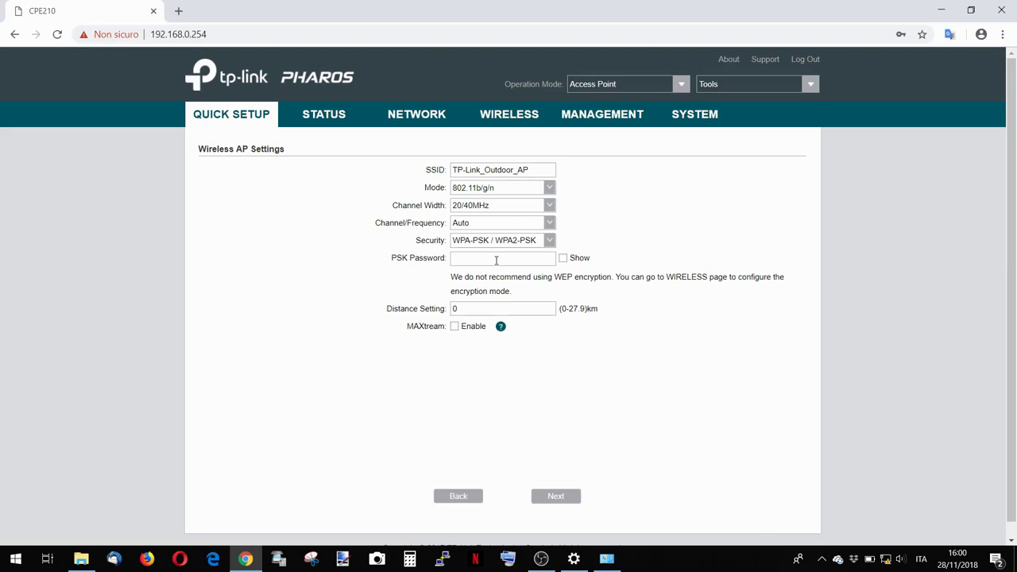
left_click(562, 259)
left_click(563, 259)
left_click(579, 259)
left_click(528, 257)
type("12345678")
left_click(556, 496)
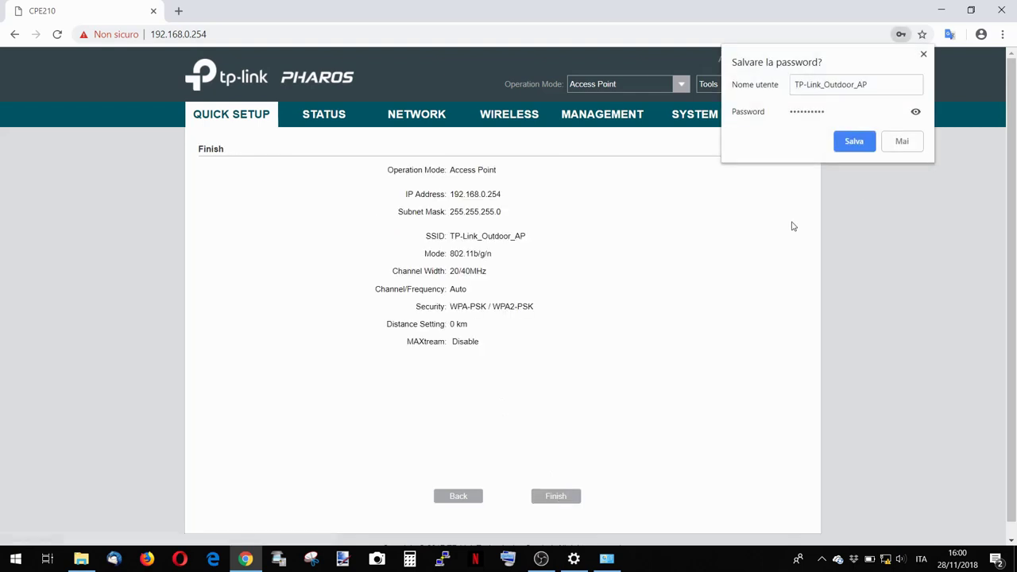
left_click(924, 55)
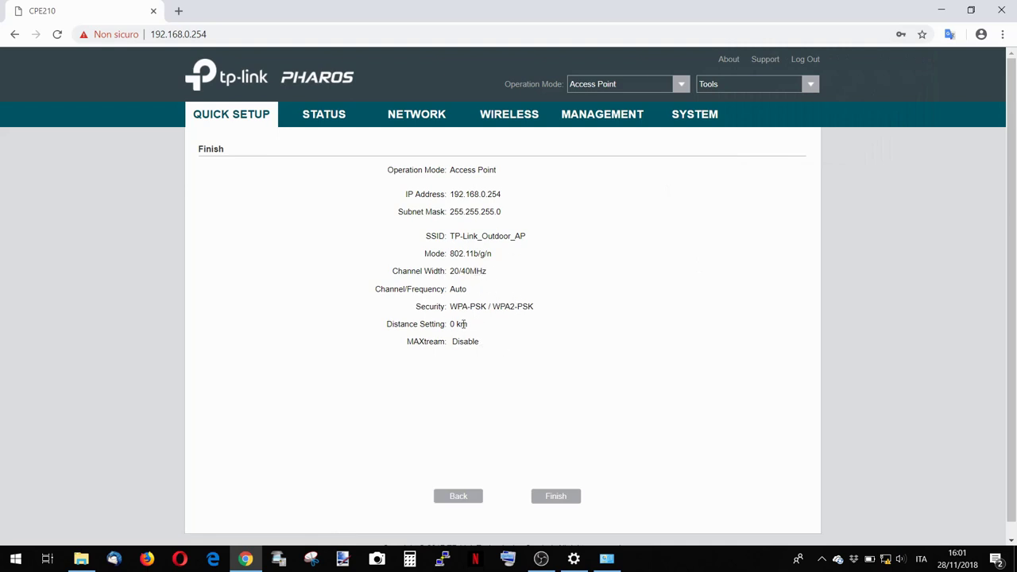
Apply the setup with Finish, dismiss the failure message, and show available Wi-Fi networks.
left_click(552, 496)
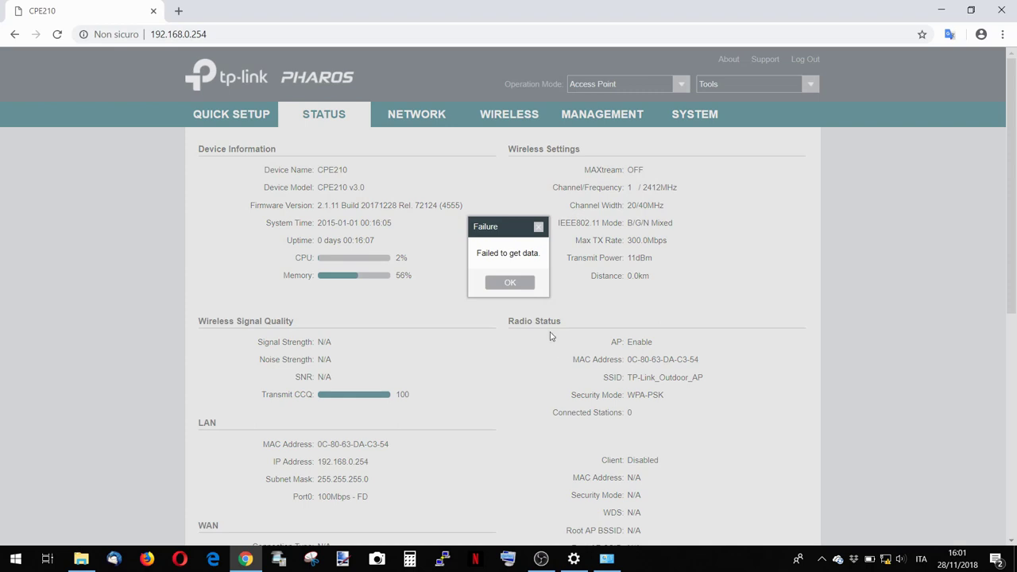
left_click(510, 285)
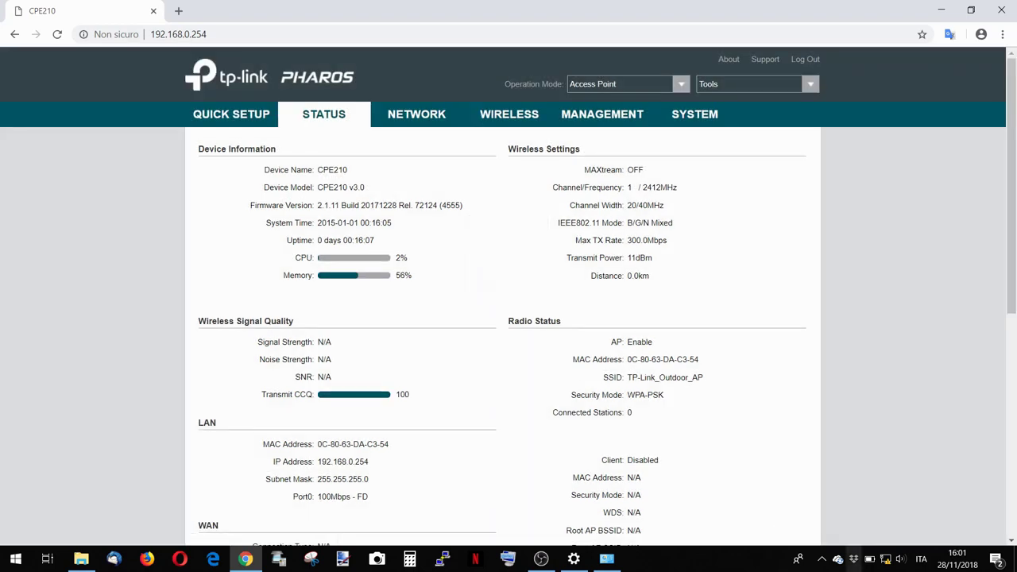
left_click(886, 561)
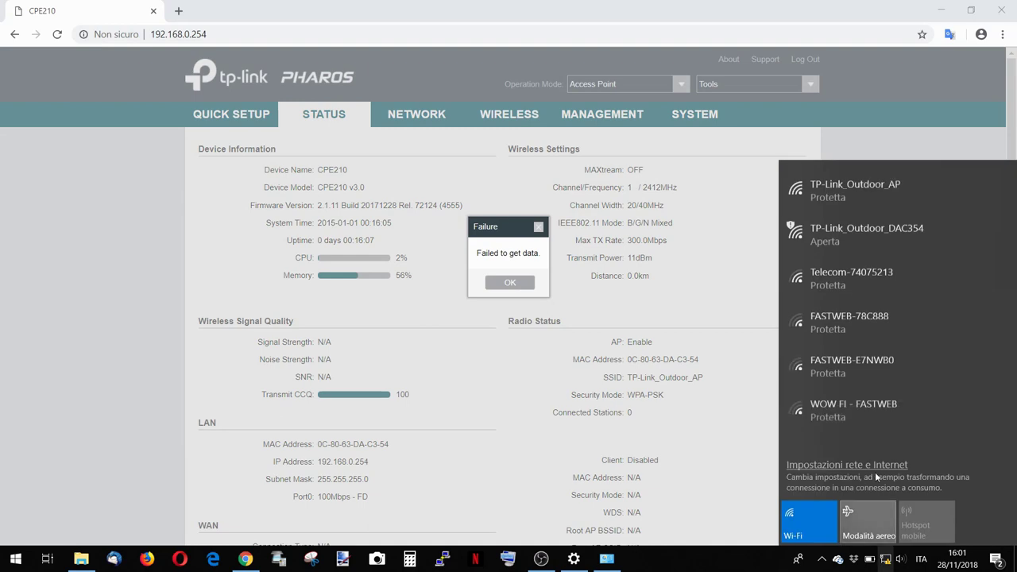
Connect to TP-Link_Outdoor_AP with its security key, allow discovery, and open its properties.
left_click(876, 191)
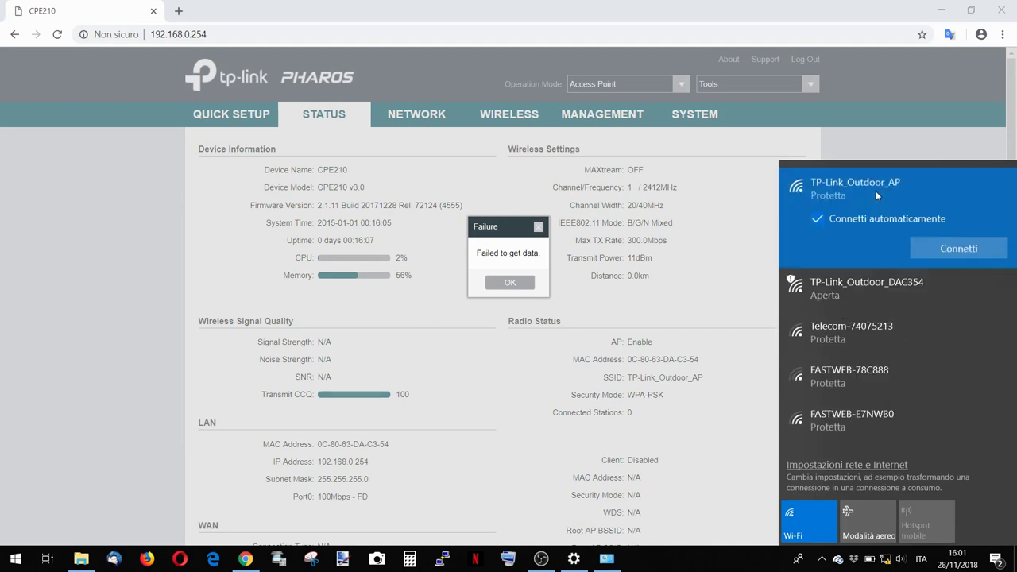
left_click(938, 249)
type("•••••••••••")
left_click(884, 269)
left_click(877, 306)
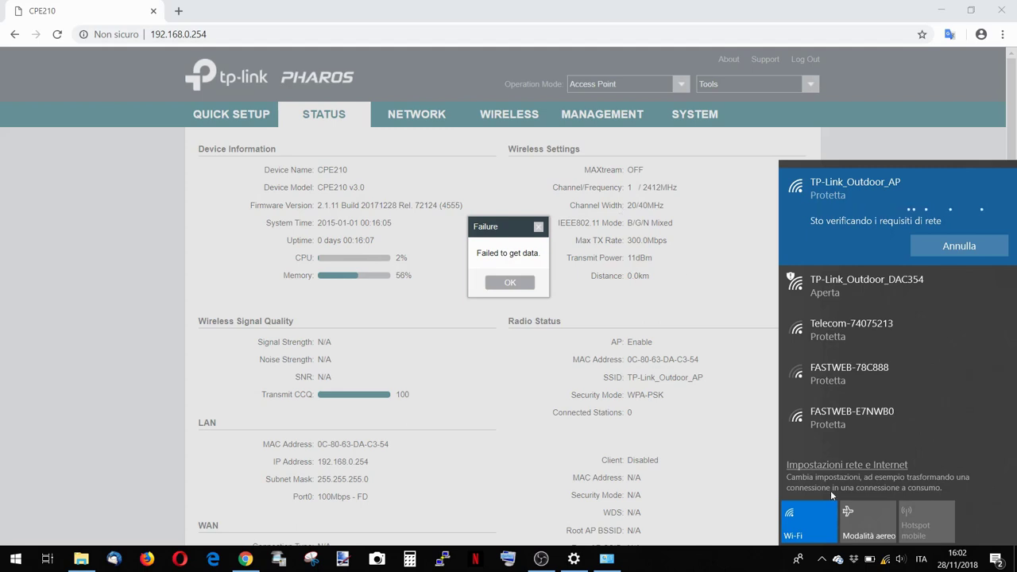
left_click(888, 563)
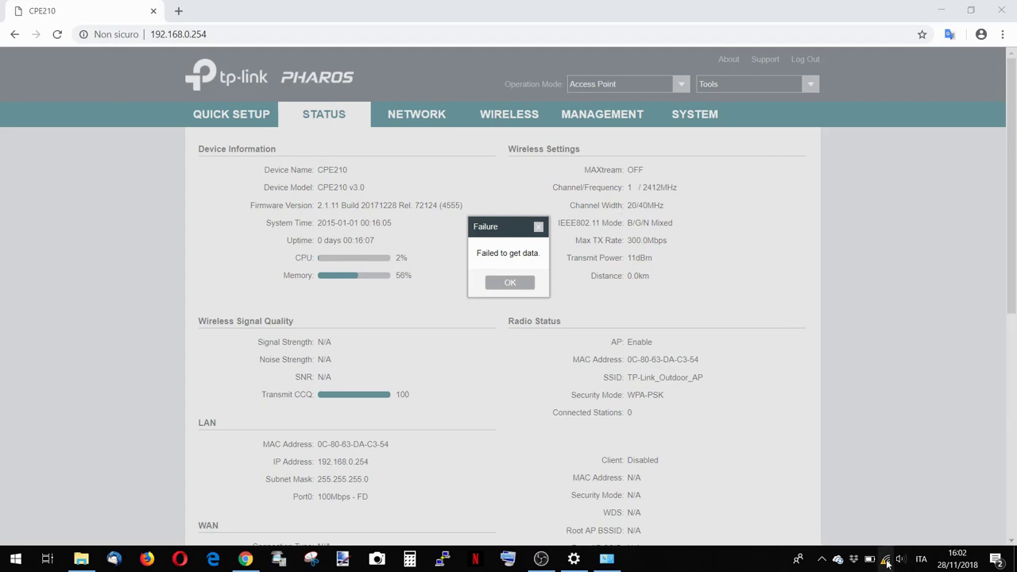
left_click(888, 564)
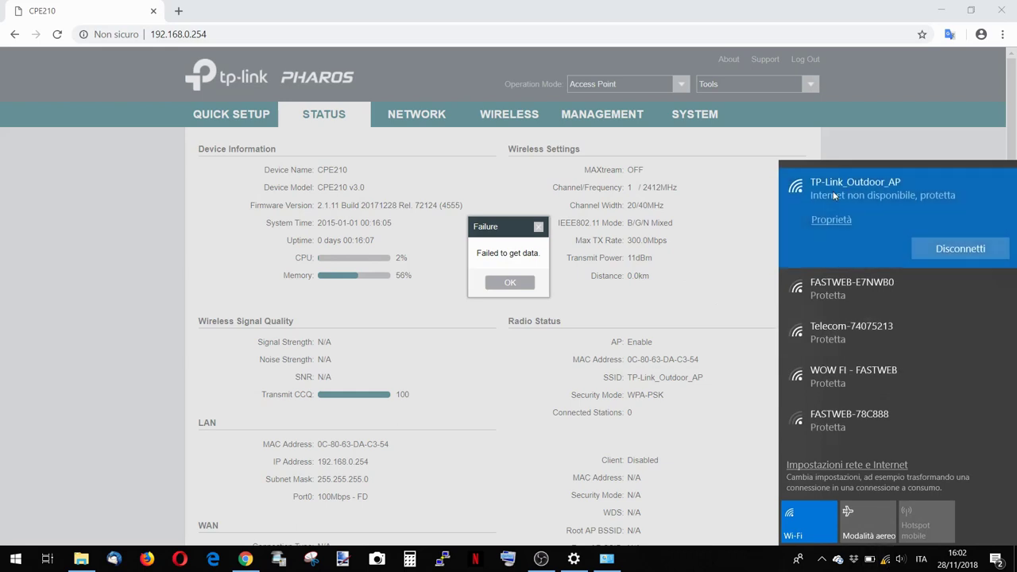
left_click(832, 223)
View the TP-Link_Outdoor_AP properties, then go back to the main Wi-Fi settings page.
left_click(349, 293)
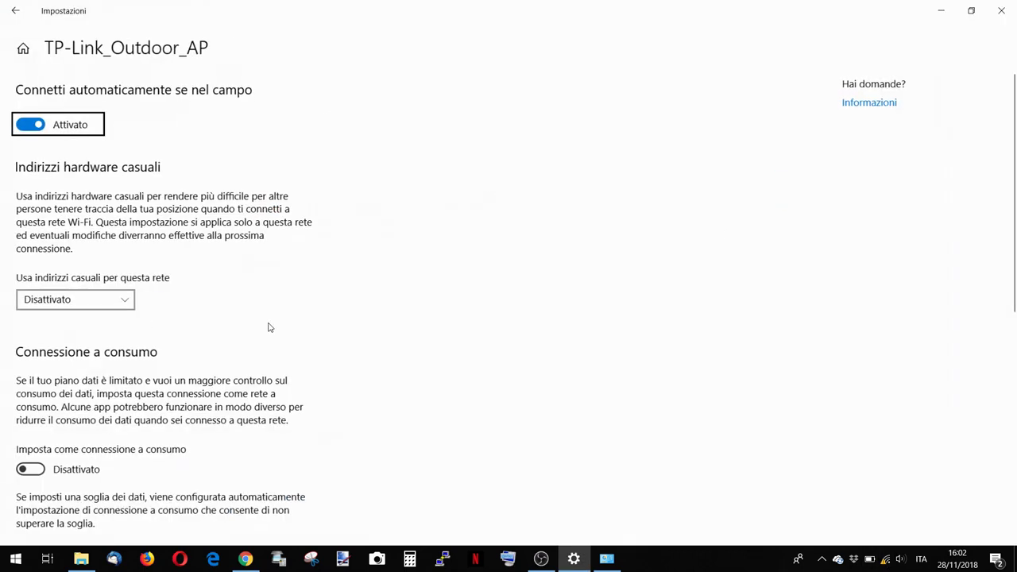
left_click(3, 11)
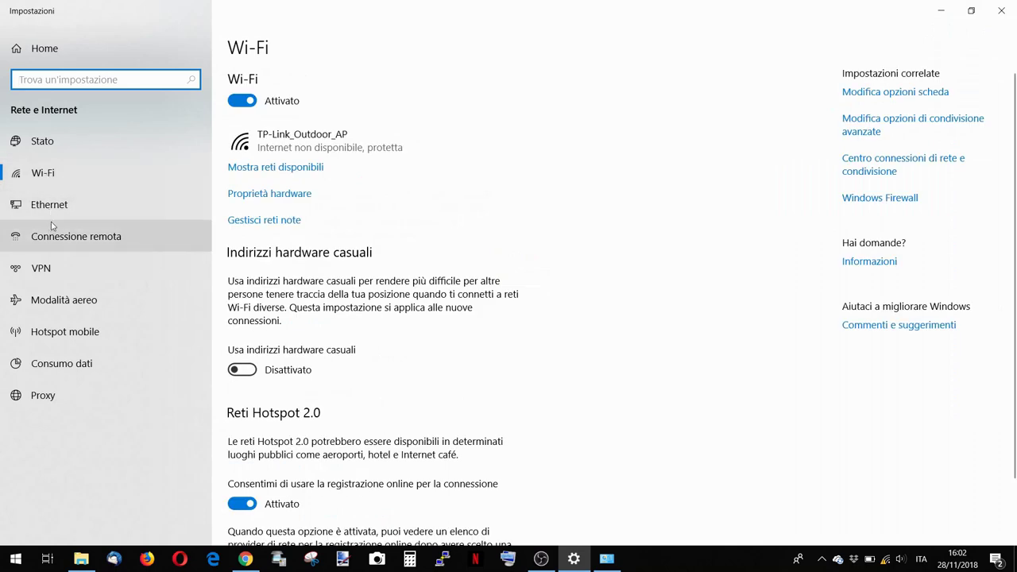
scroll(282, 304, "down", 2)
scroll(280, 302, "up", 2)
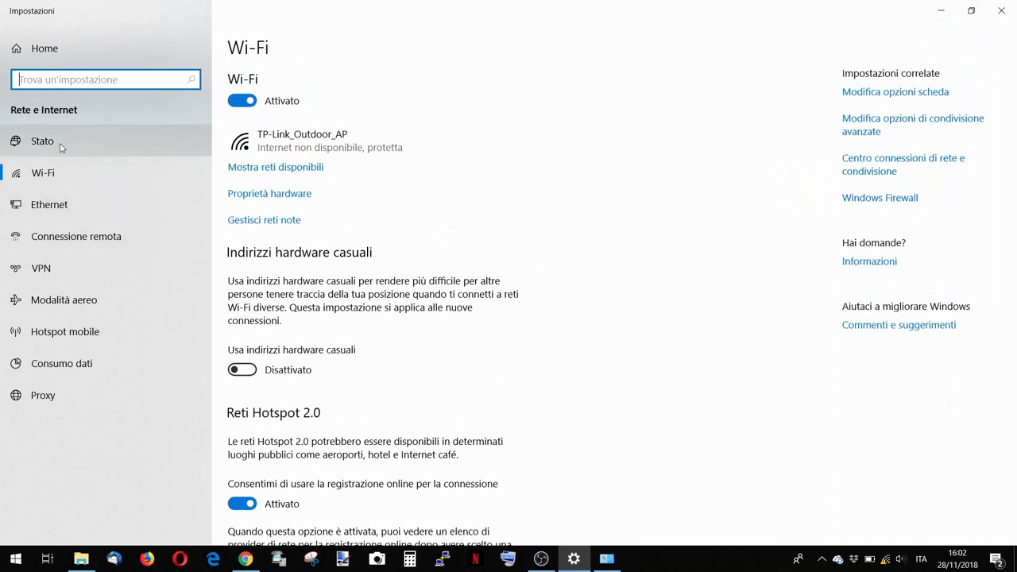
Check the Wi-Fi adapter's status and details, showing only 169.254.133.49 and no gateway.
left_click(858, 165)
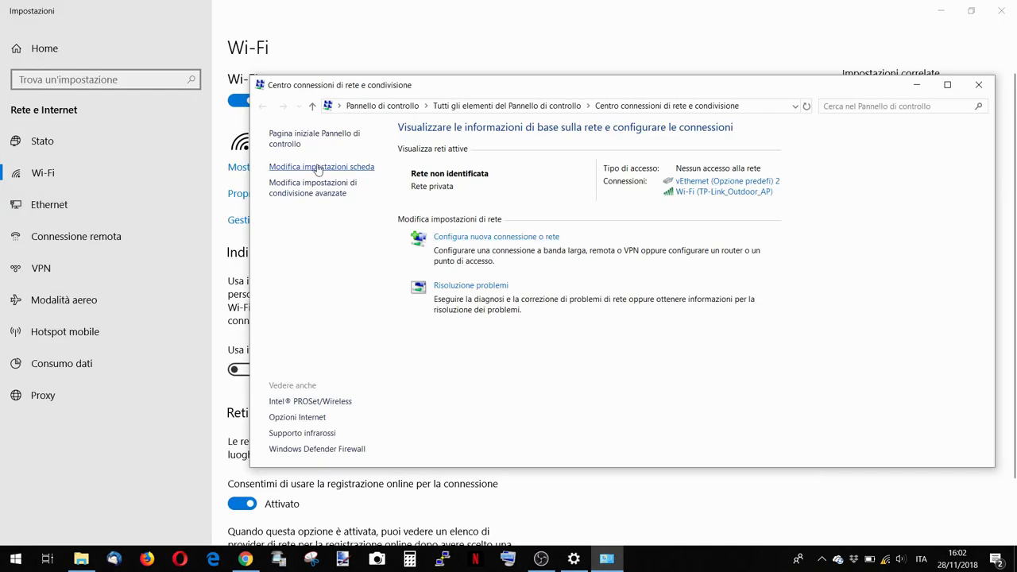
left_click(318, 167)
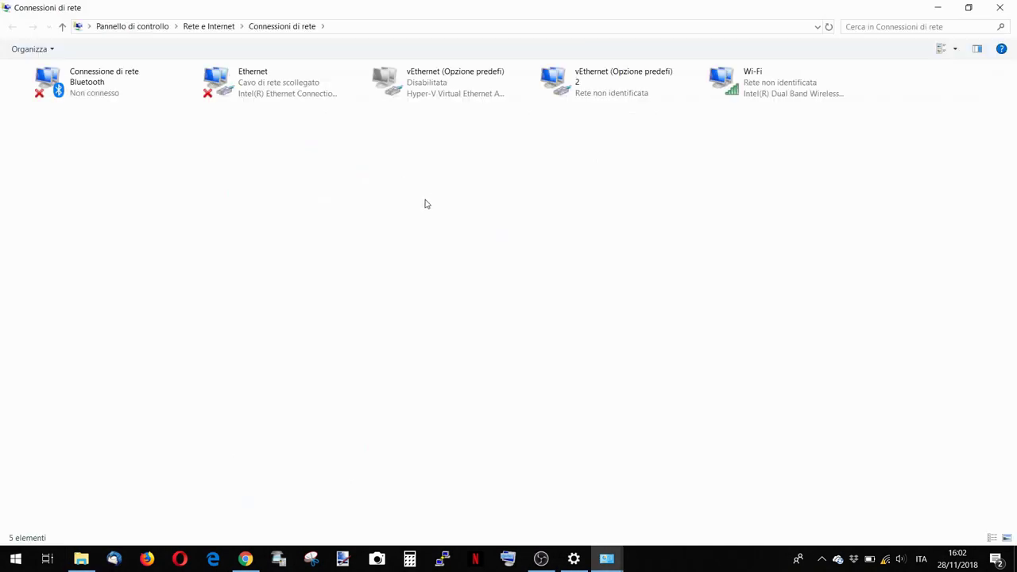
double_click(769, 78)
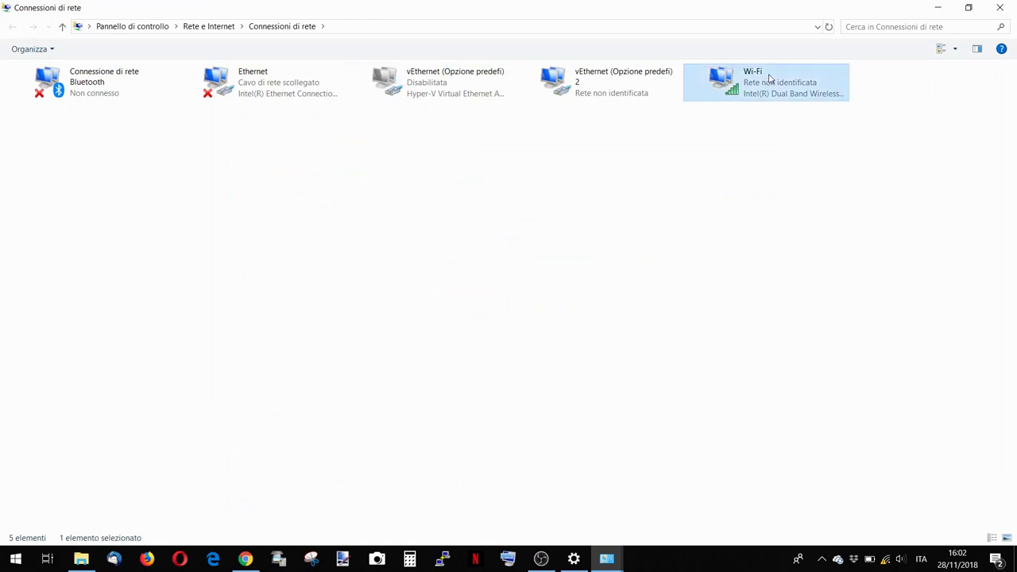
left_click(445, 297)
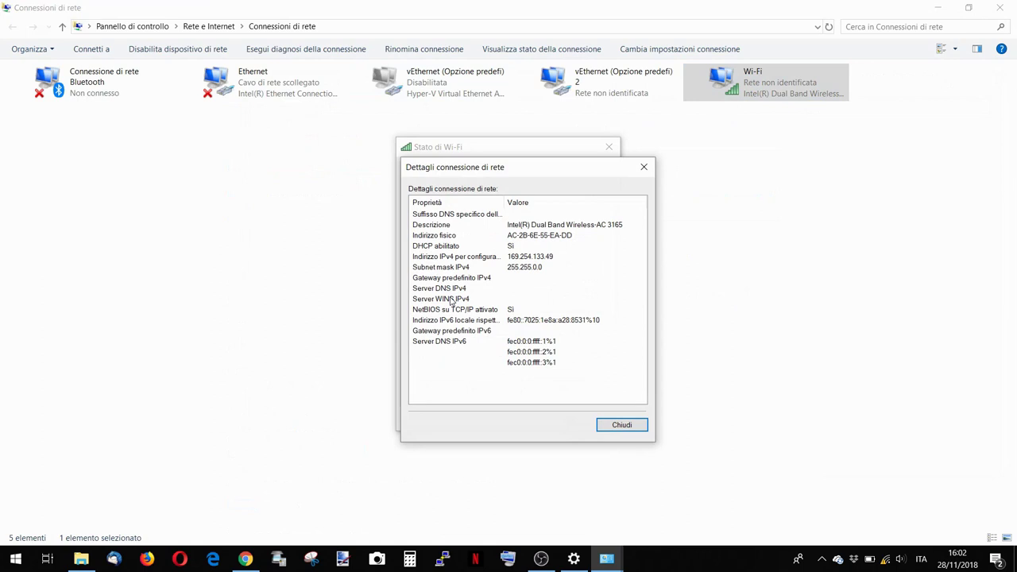
left_click(623, 427)
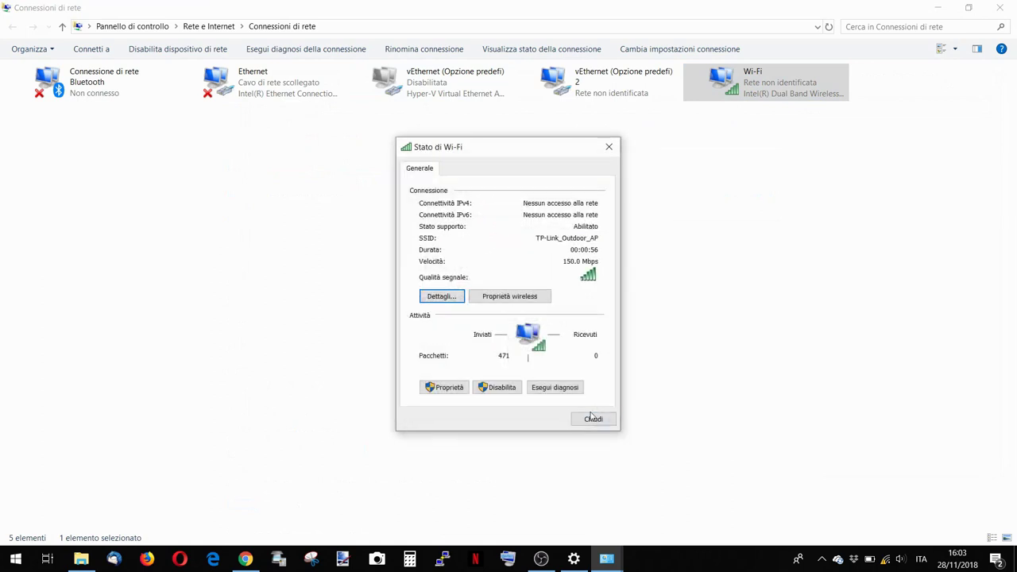
left_click(450, 388)
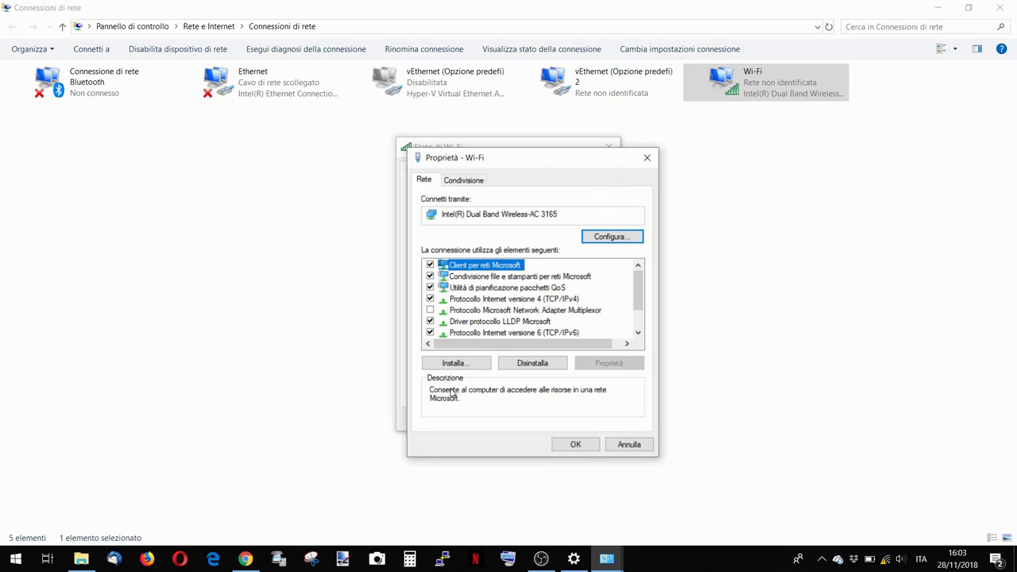
left_click(628, 444)
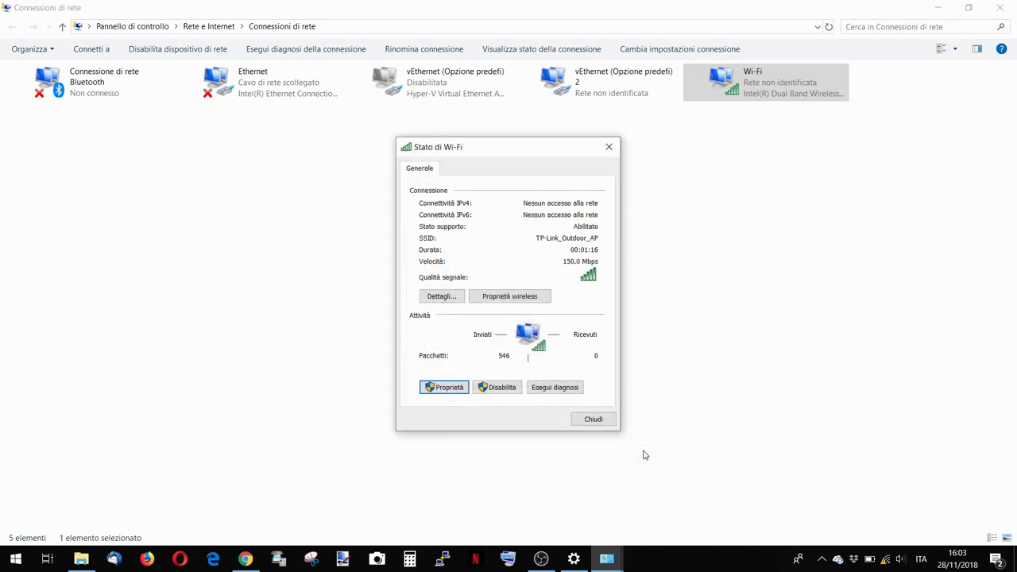
Reopen the Wi-Fi status and view its details, showing only the 169.254.133.49 address.
left_click(590, 419)
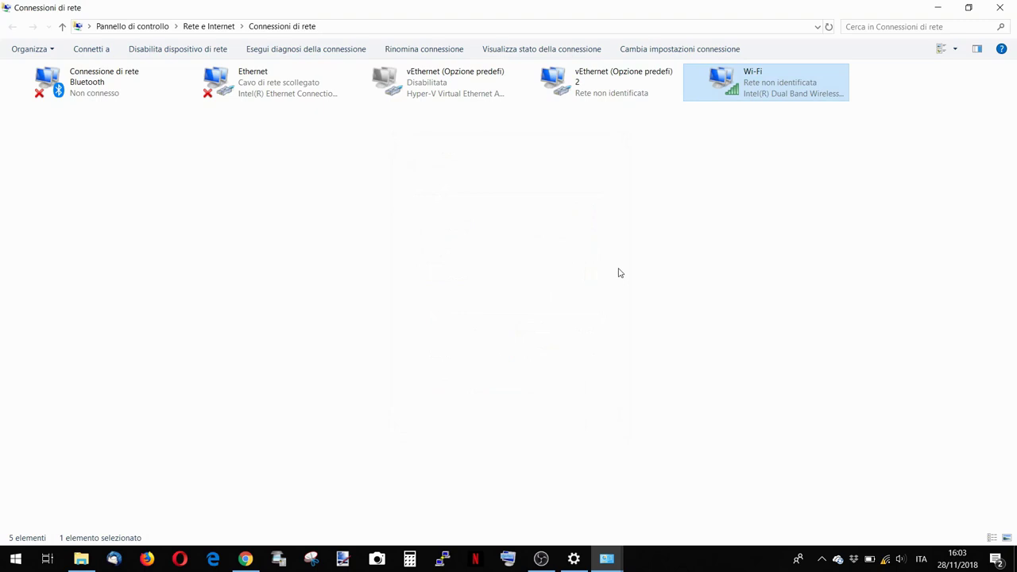
double_click(744, 103)
left_click(444, 297)
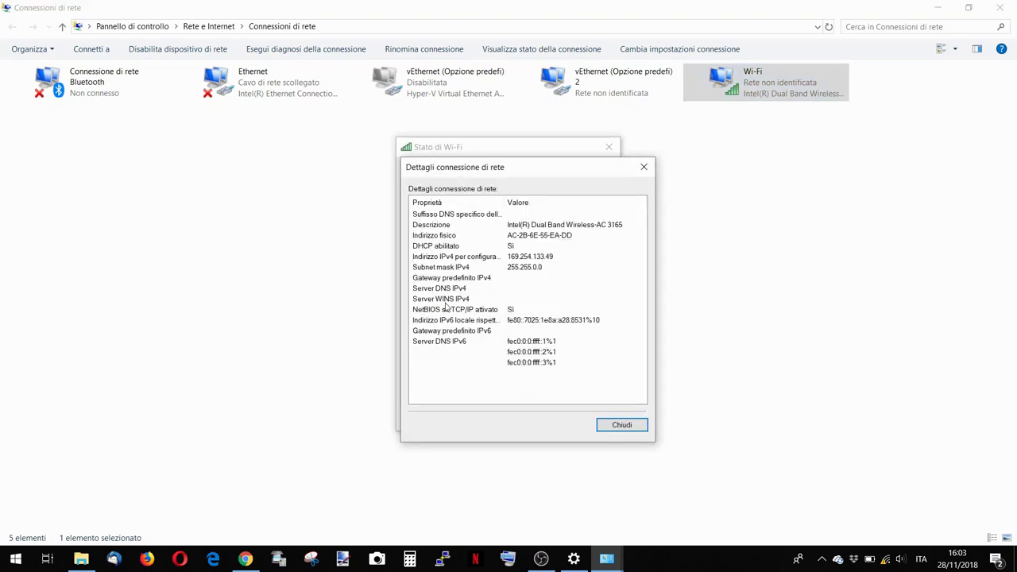
left_click(619, 425)
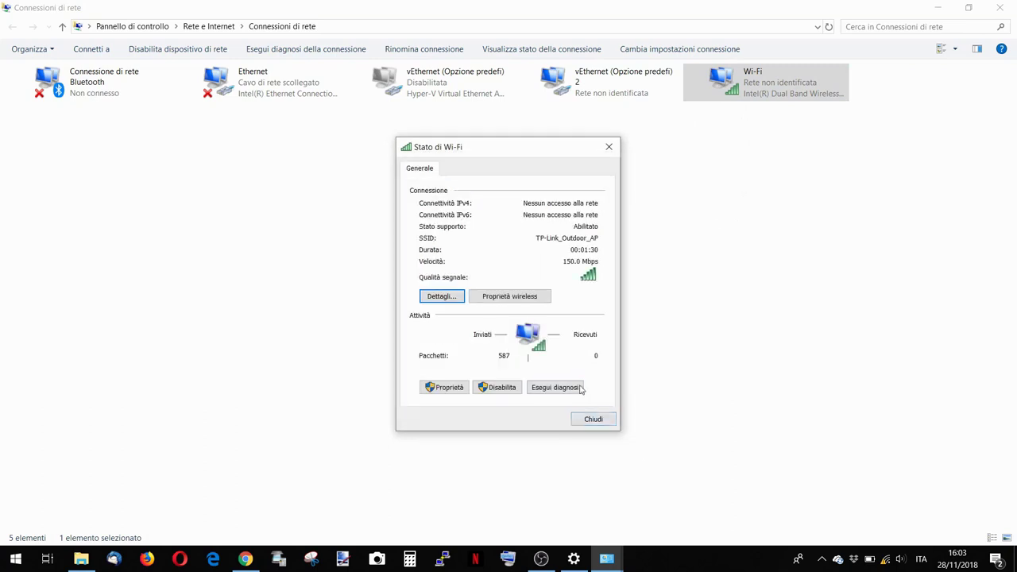
left_click(593, 419)
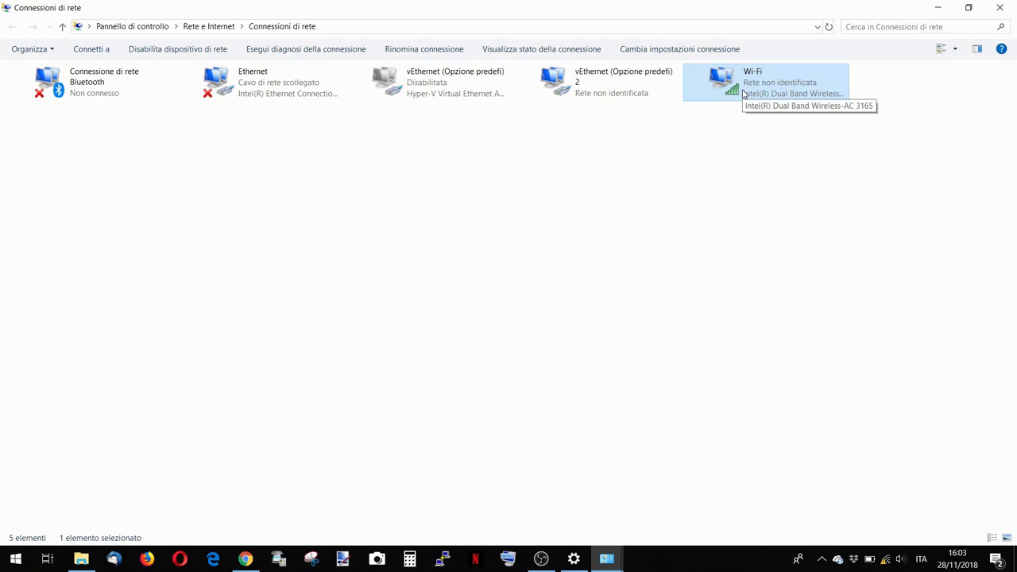
double_click(745, 93)
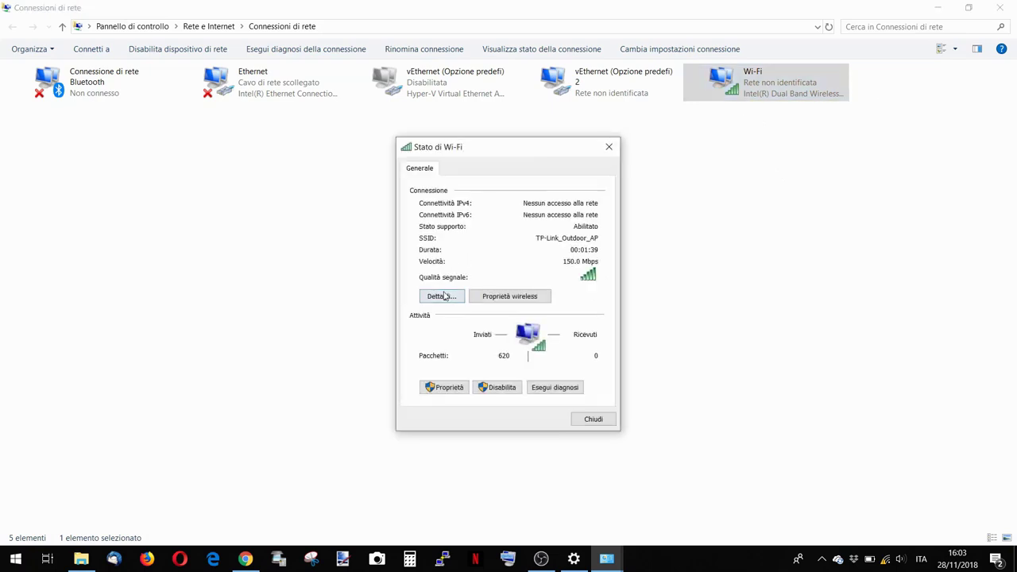
left_click(442, 295)
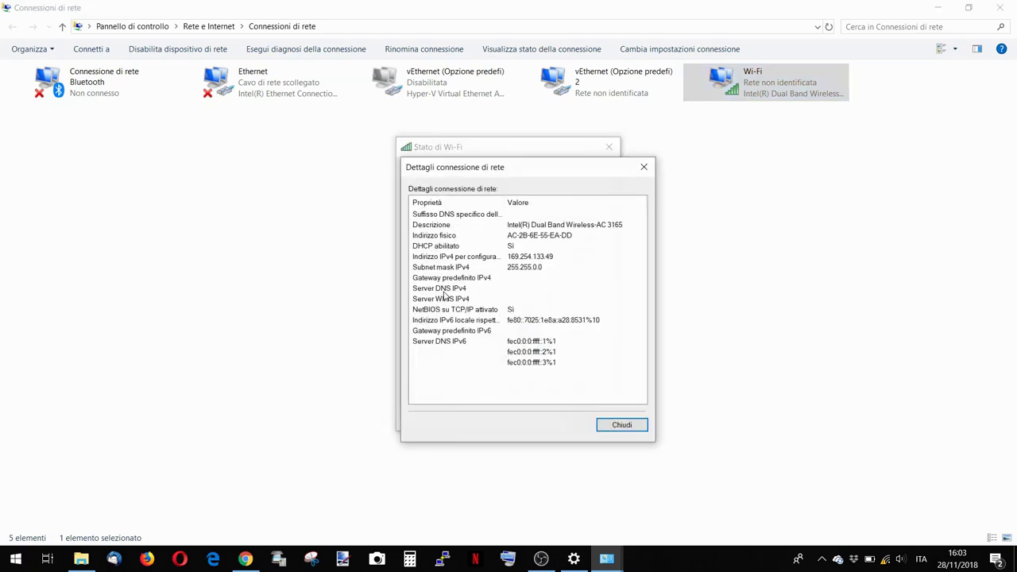
left_click(636, 427)
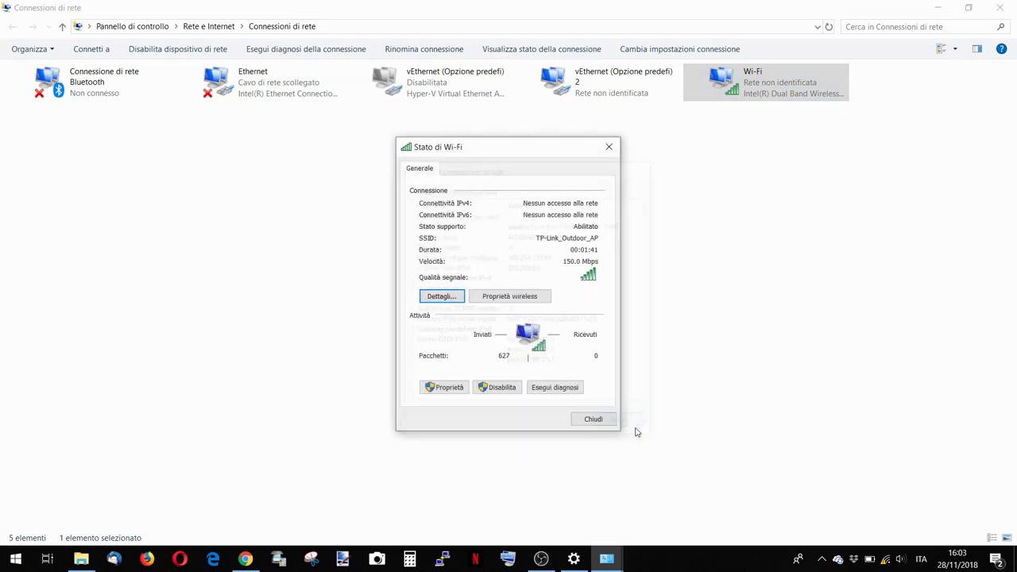
Review the Wi-Fi connection details again, then close the Wi-Fi status windows.
left_click(447, 299)
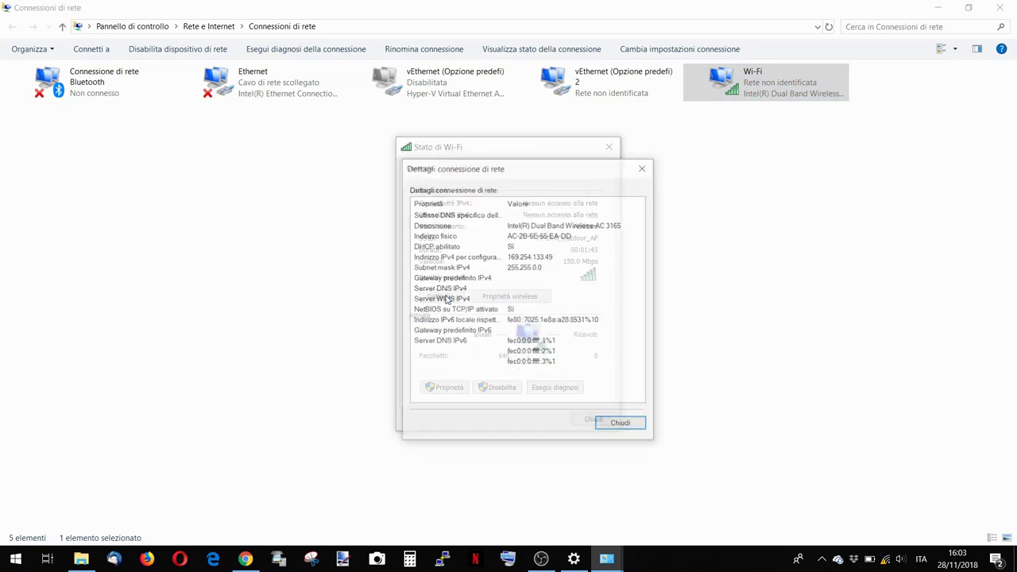
left_click(617, 427)
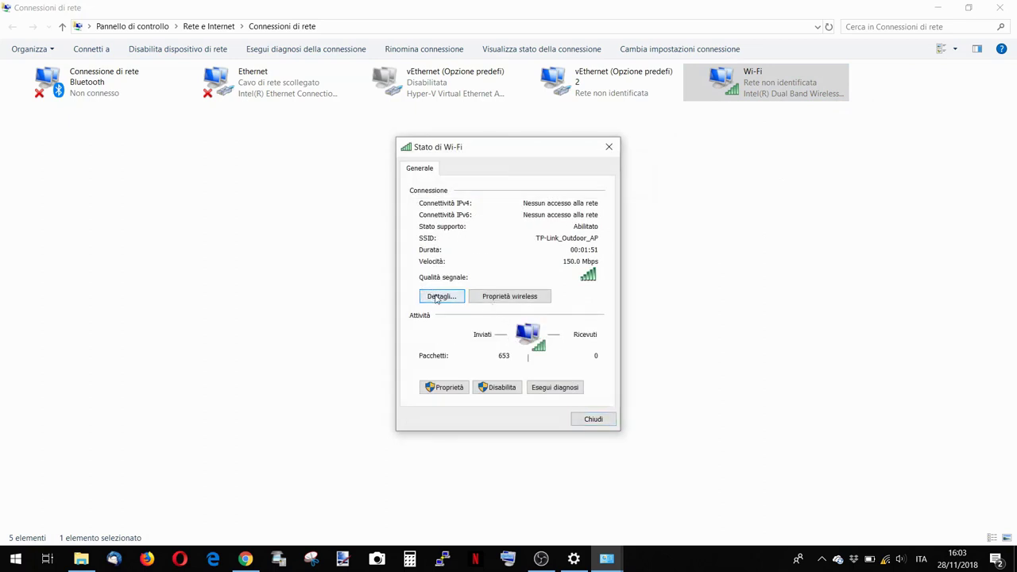
left_click(436, 299)
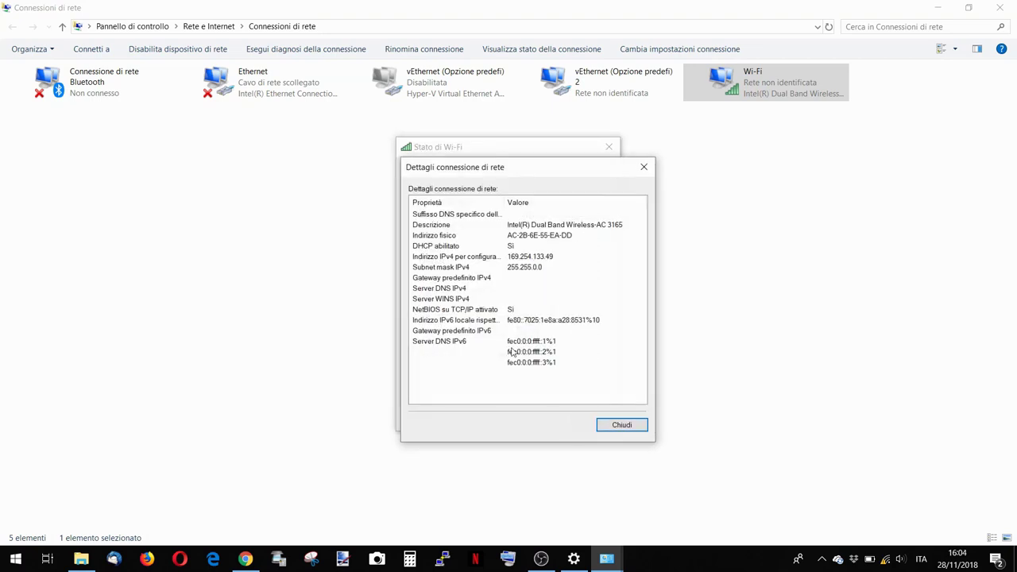
key("Escape")
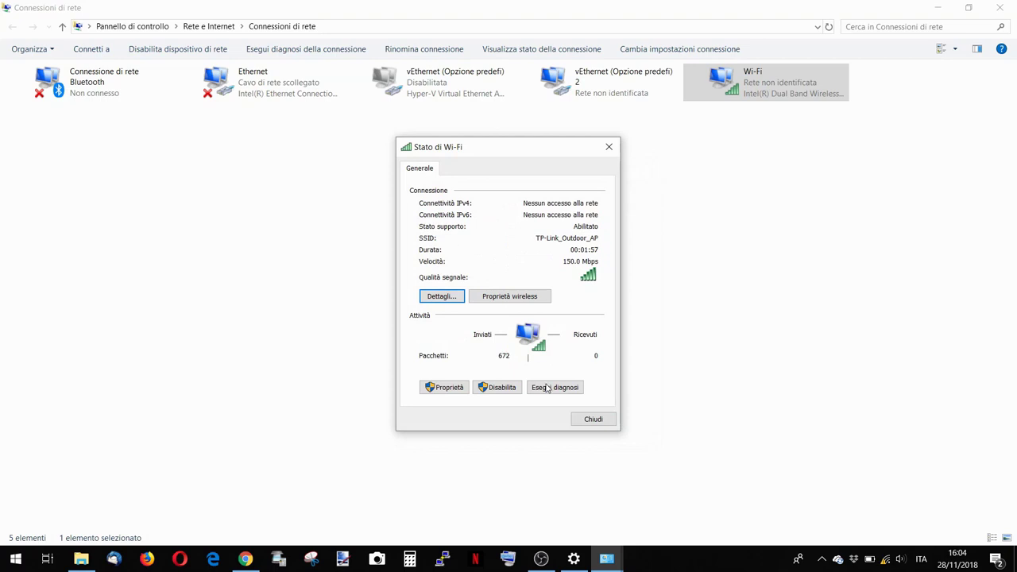
left_click(591, 418)
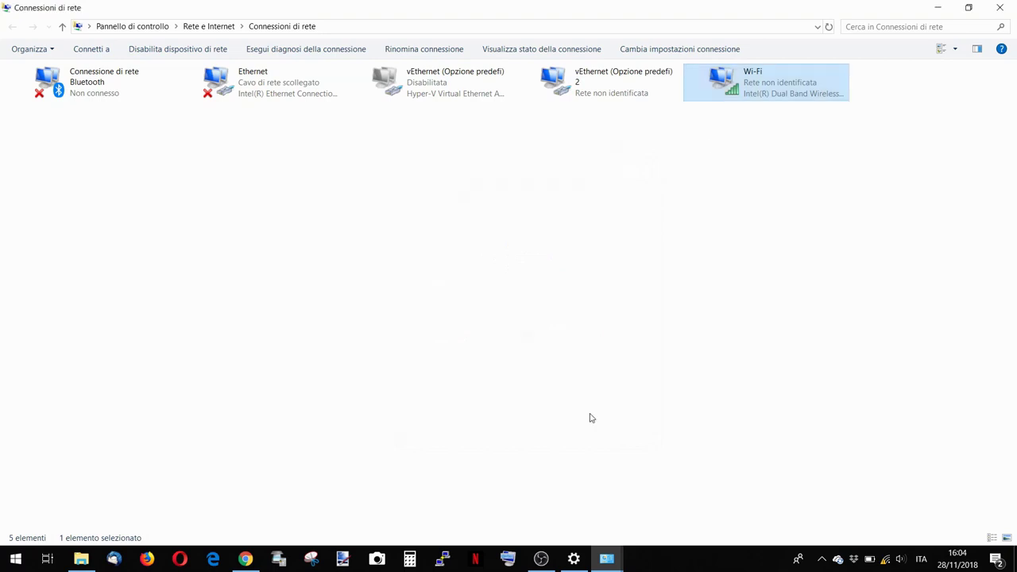
double_click(749, 87)
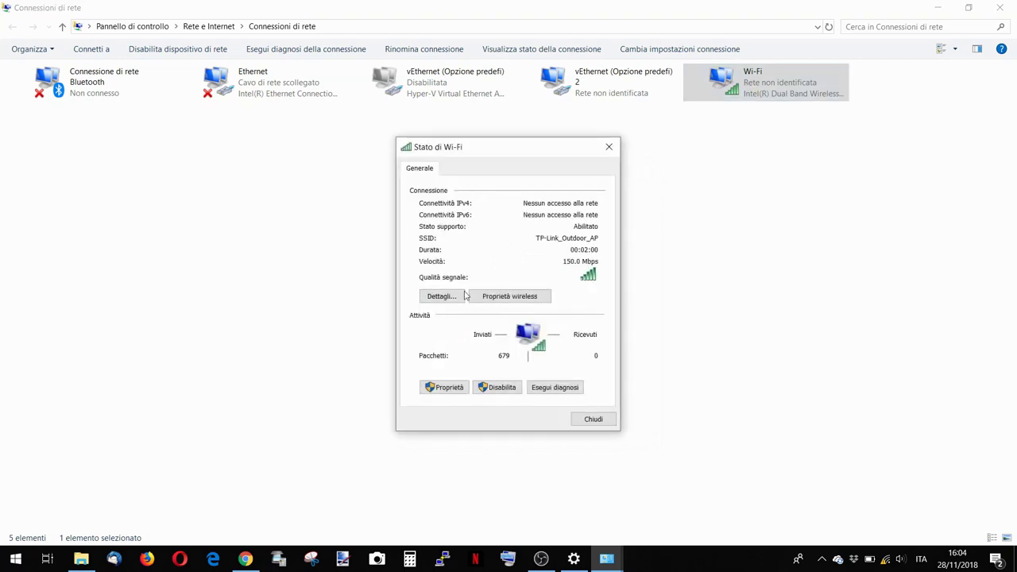
left_click(435, 298)
key("Escape")
key("Escape")
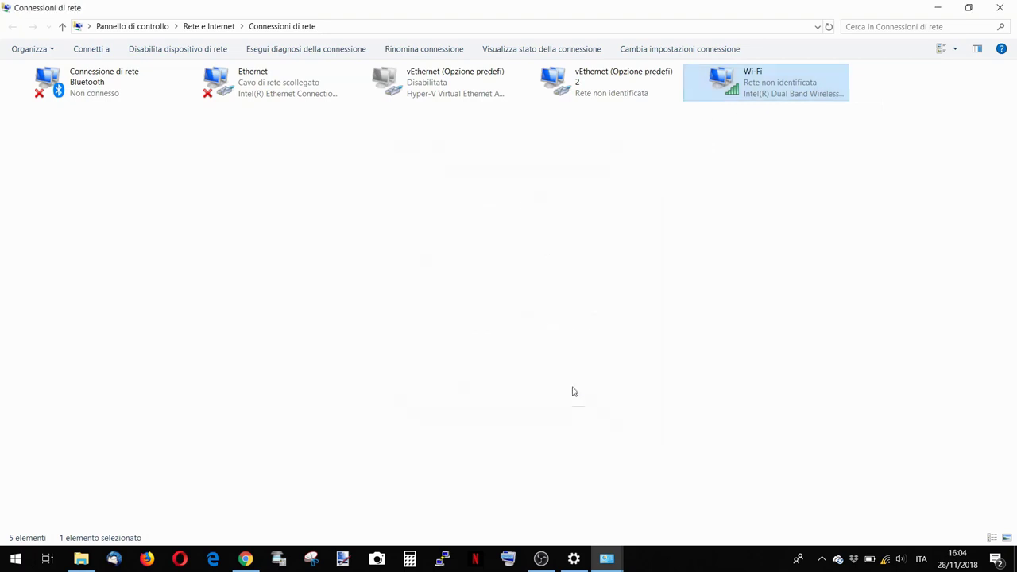
Disable and re-enable the Wi-Fi adapter, then show the available wireless networks.
right_click(755, 94)
left_click(777, 101)
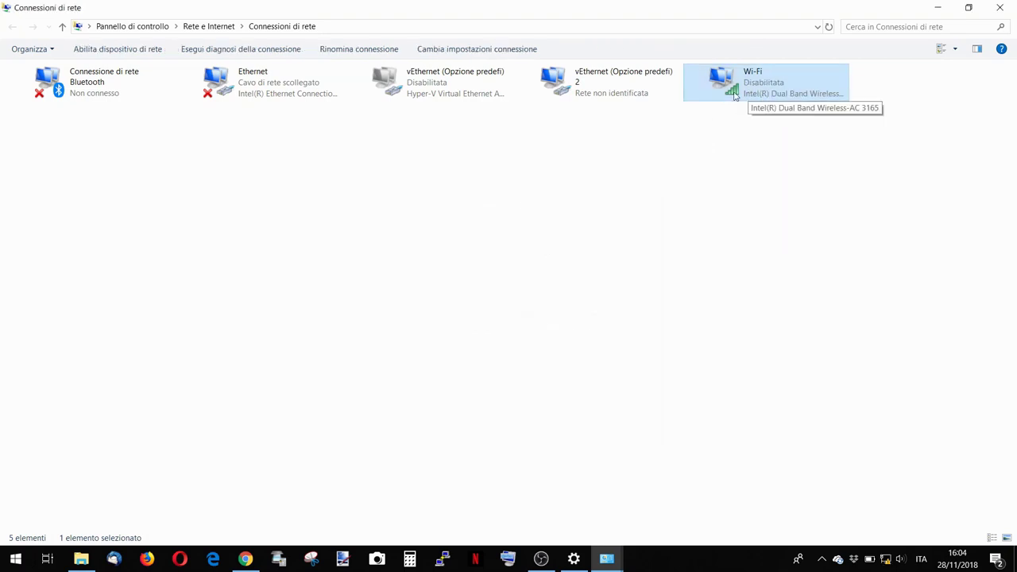
double_click(732, 95)
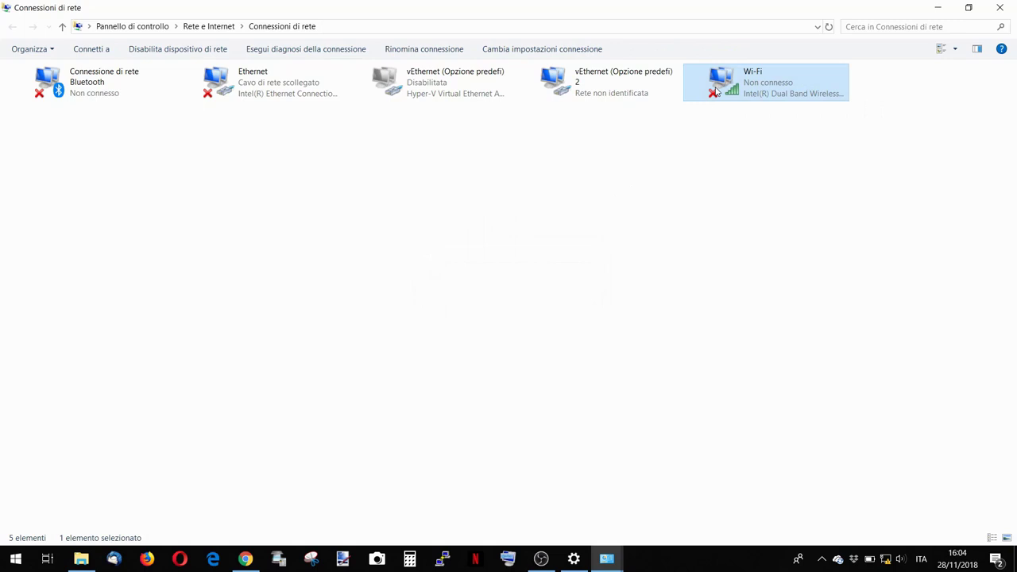
left_click(887, 559)
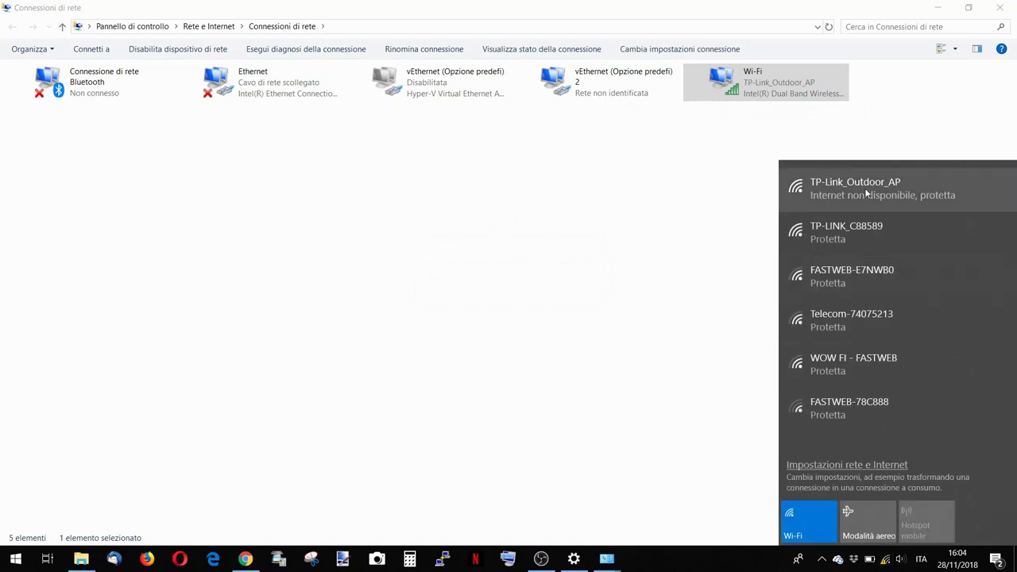
Open the Wi-Fi details to confirm address 192.168.1.101 with gateway 192.168.1.1.
left_click(733, 81)
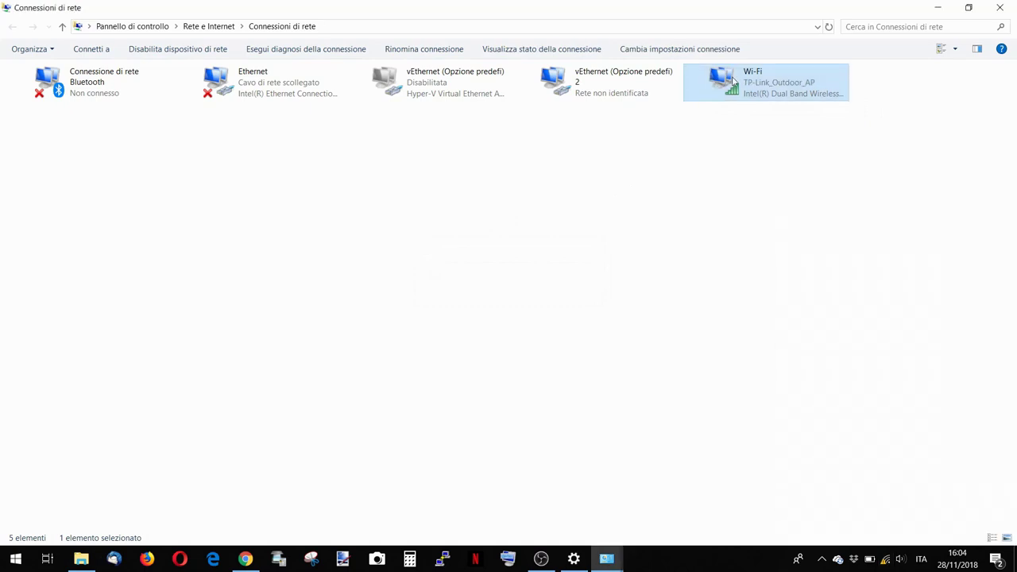
left_click(451, 298)
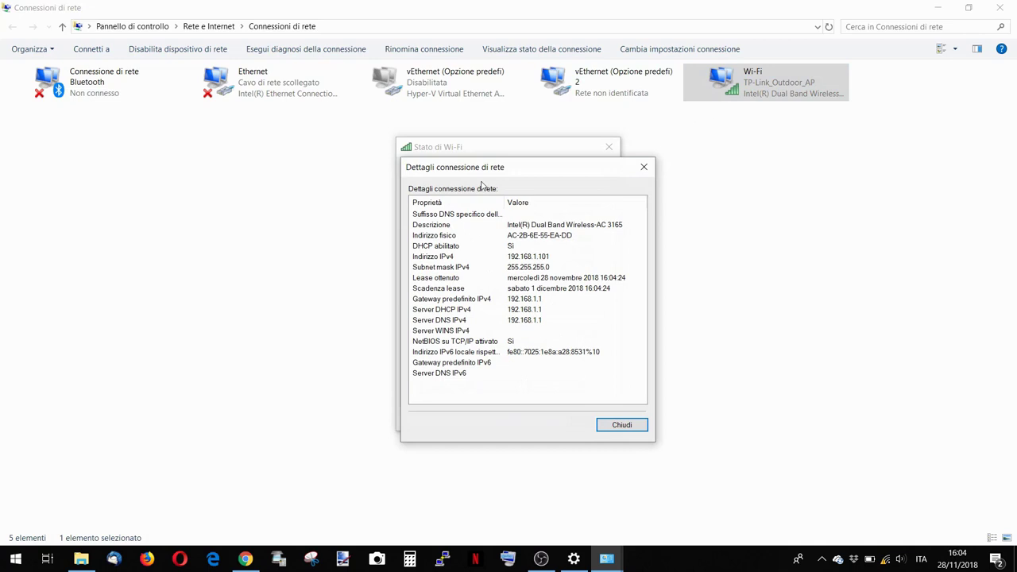
left_click(246, 560)
left_click(245, 560)
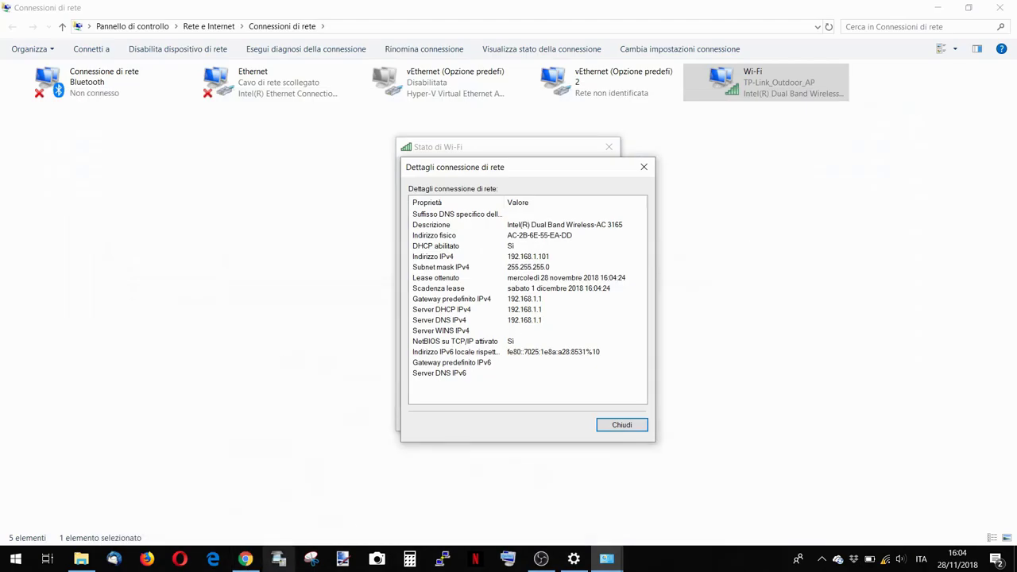
Open a new browser tab and load the ADSL router's page at 192.168.1.1.
left_click(246, 560)
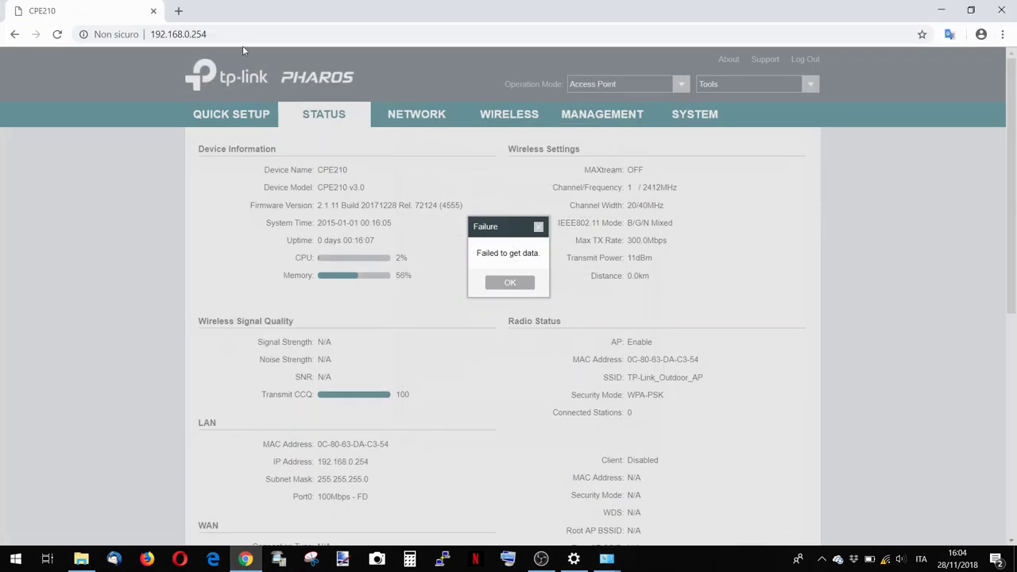
left_click(178, 11)
type("1")
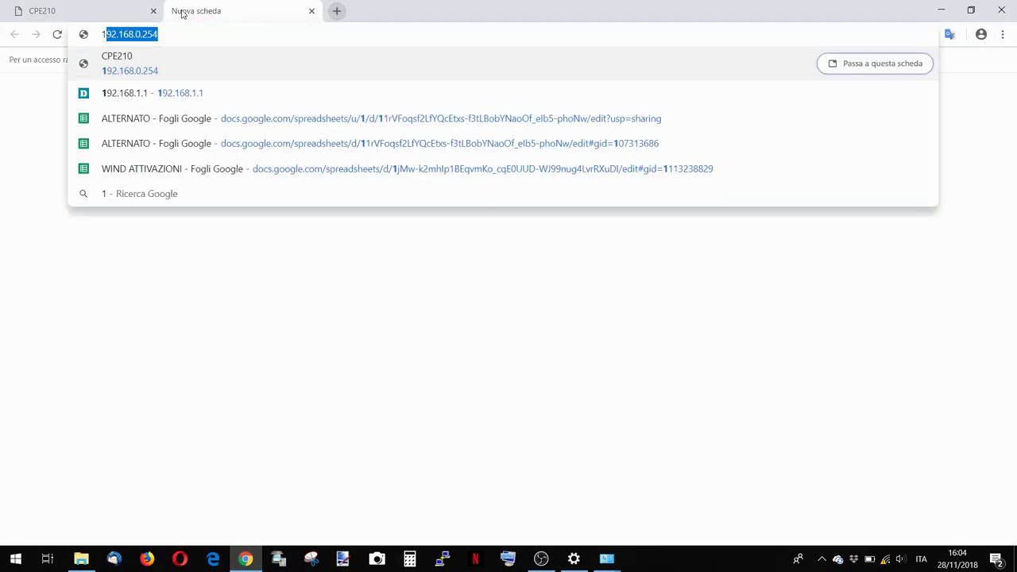
left_click(179, 33)
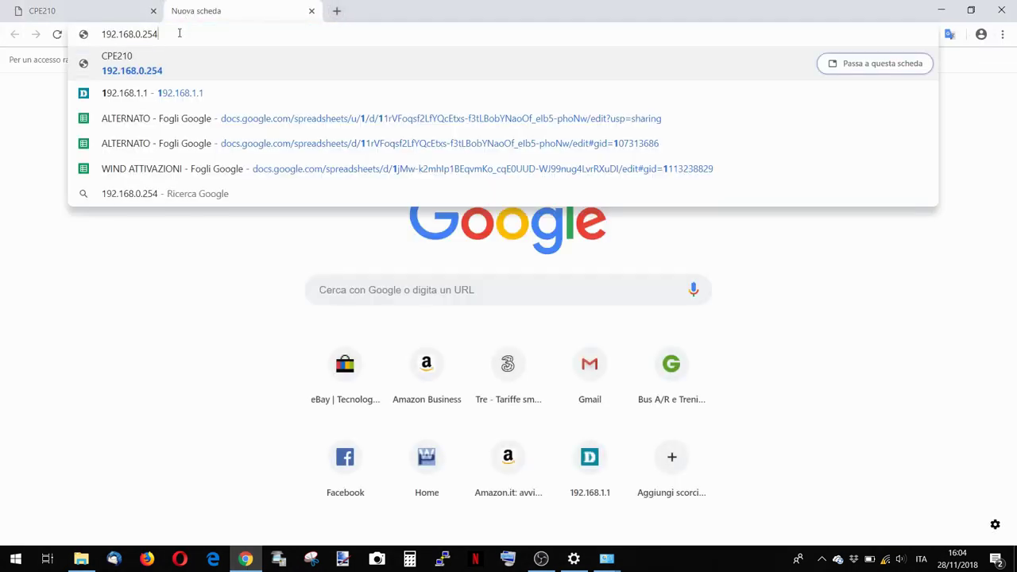
key("BackSpace")
key("BackSpace")
key("BackSpace")
key("BackSpace")
key("BackSpace")
type("1")
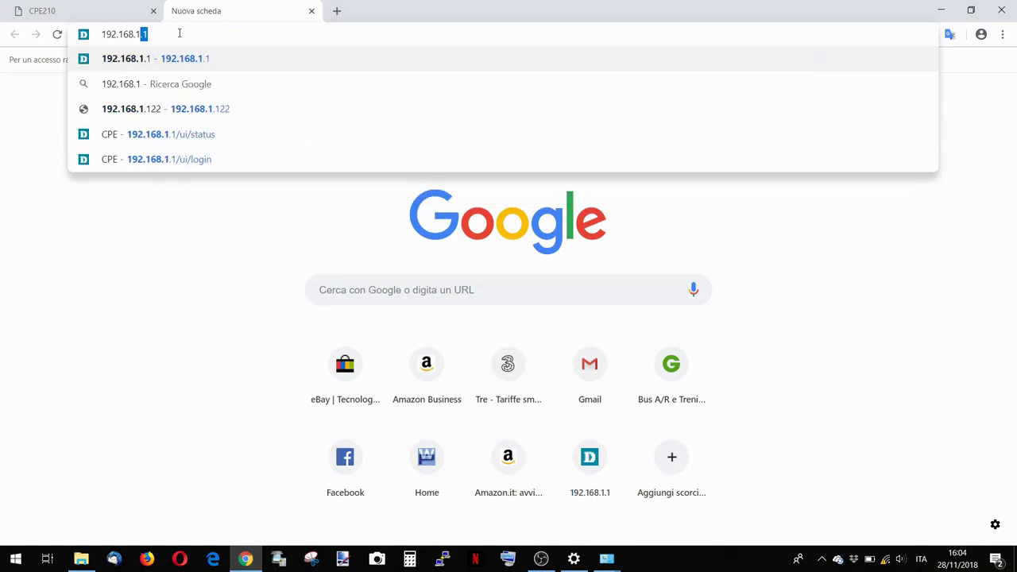
key("Return")
Log in to the router, refresh its device information, then close it and reload the CPE210 page.
left_click(521, 245)
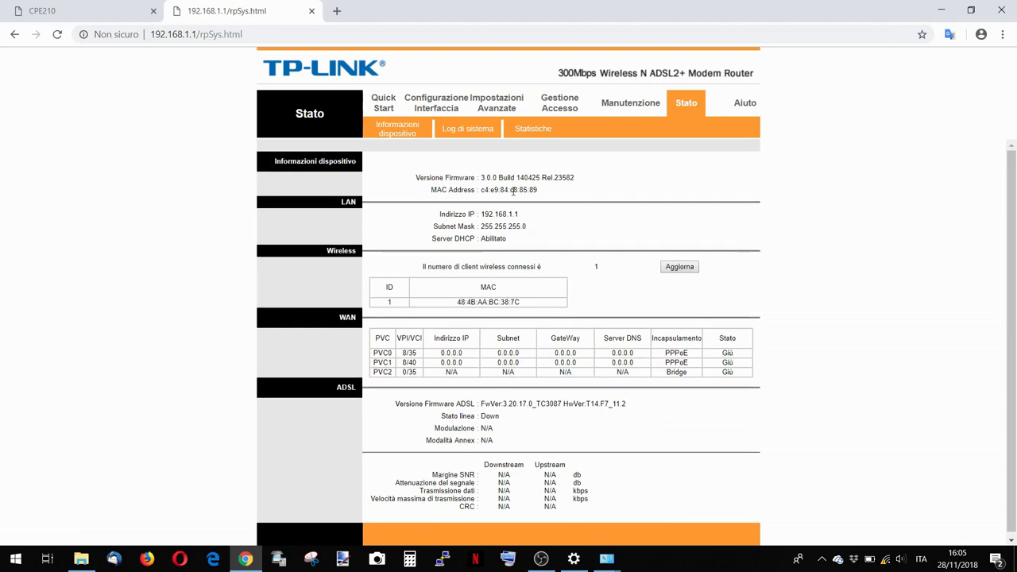
left_click(459, 117)
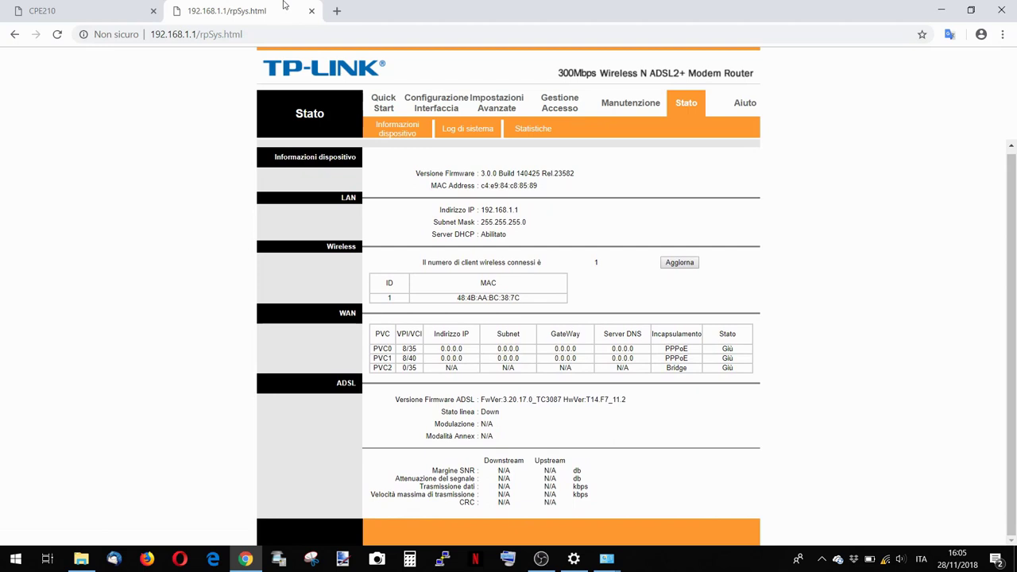
left_click(396, 141)
left_click(312, 12)
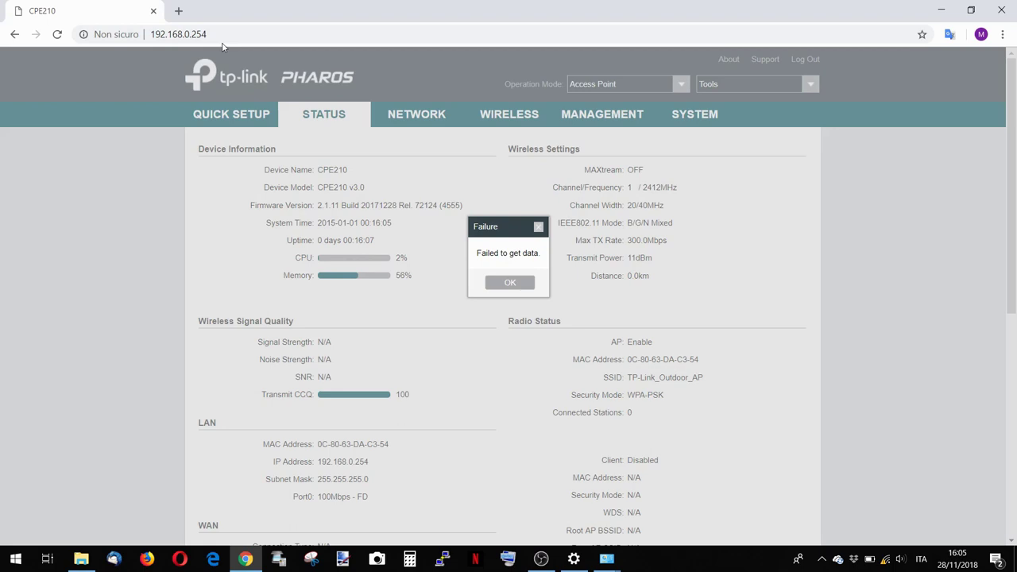
key("F5")
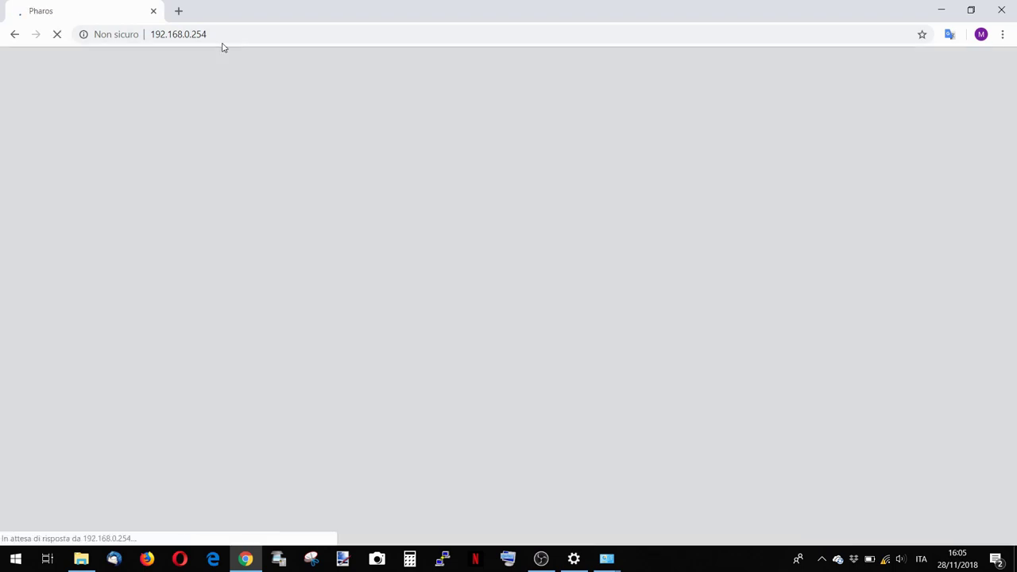
Log in to the CPE210, agree to the terms of use, and save a new user name and password.
left_click(215, 31)
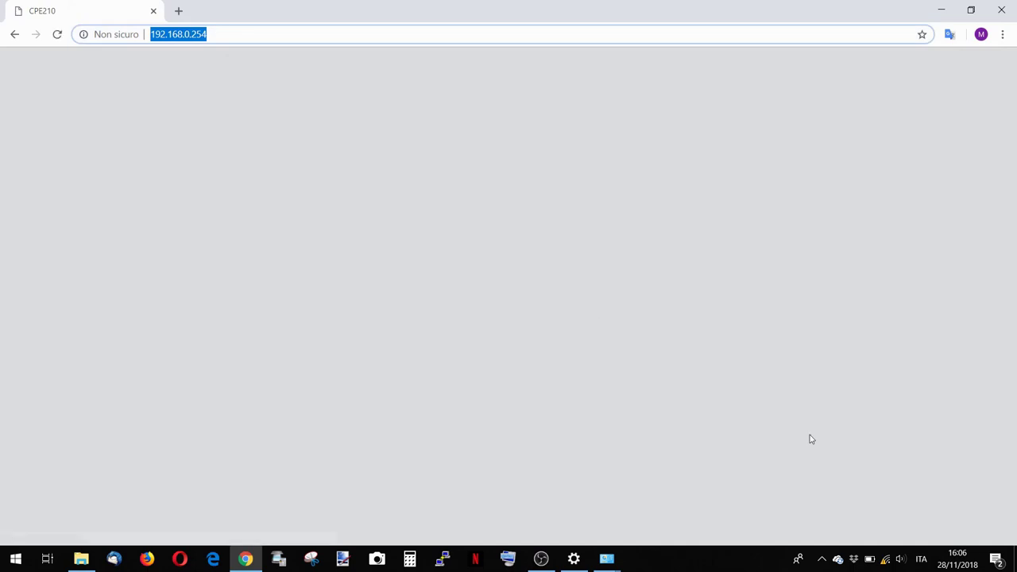
left_click(573, 183)
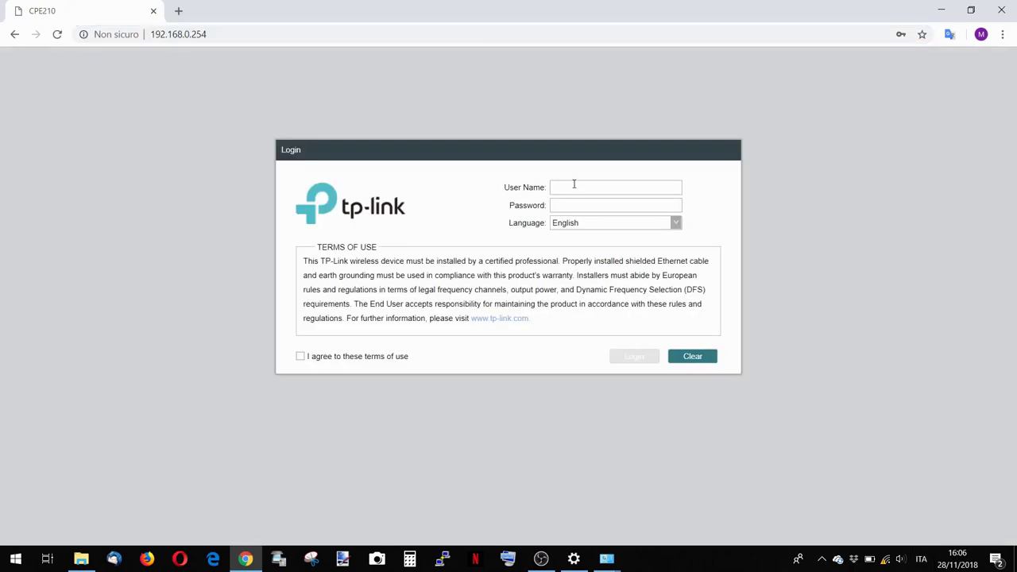
type("adminadmin")
left_click(398, 359)
left_click(635, 362)
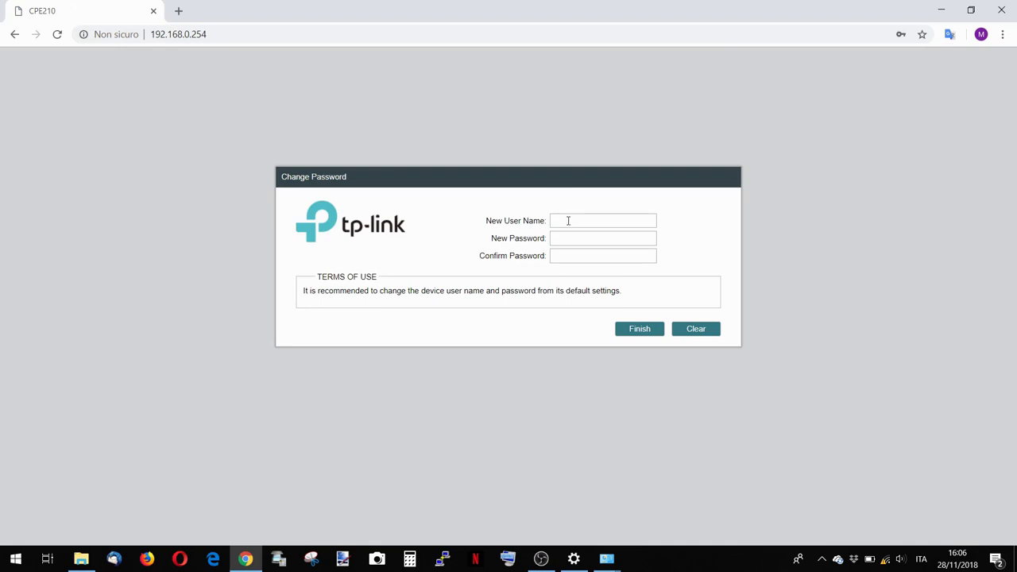
type("admin")
key("Tab")
type("********************")
left_click(642, 337)
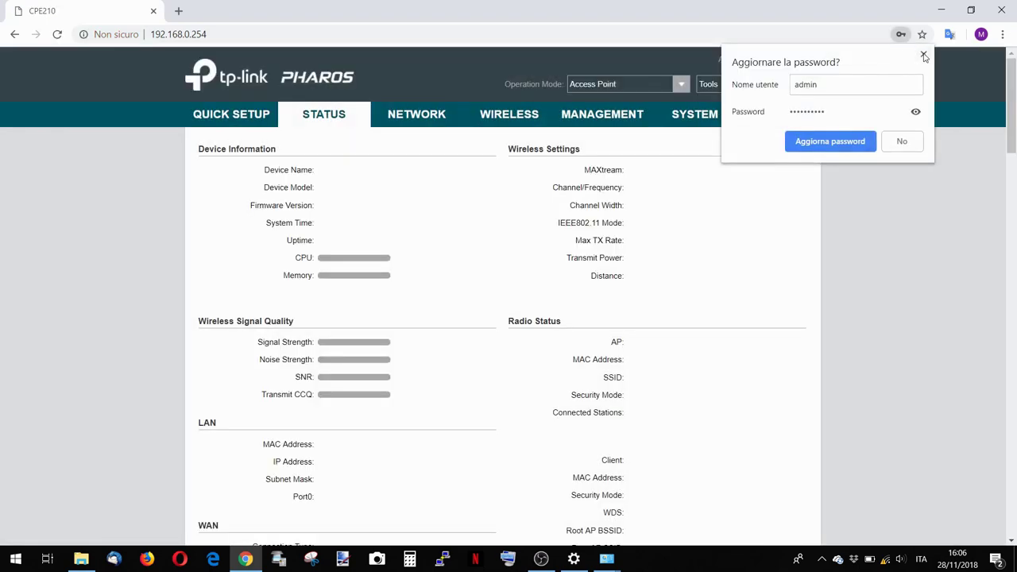
Choose Client operation mode in Quick Setup and keep the LAN address 192.168.0.254.
left_click(923, 54)
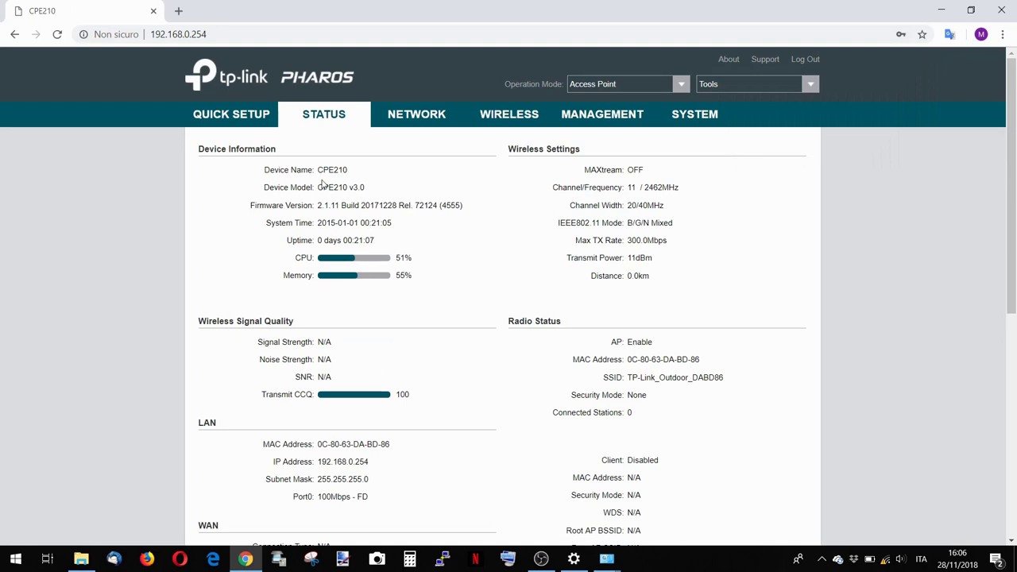
left_click(213, 117)
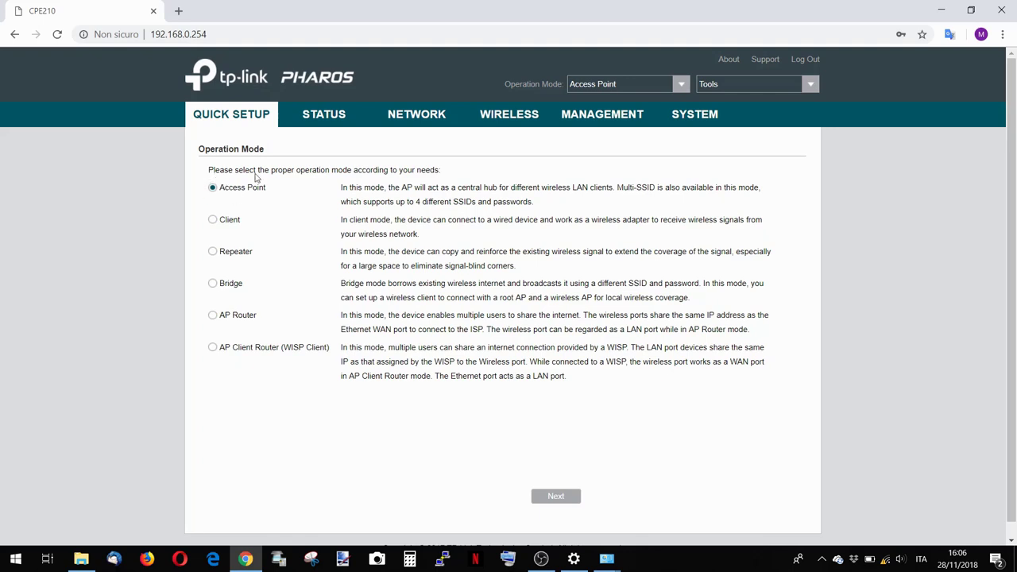
left_click(213, 222)
left_click(555, 498)
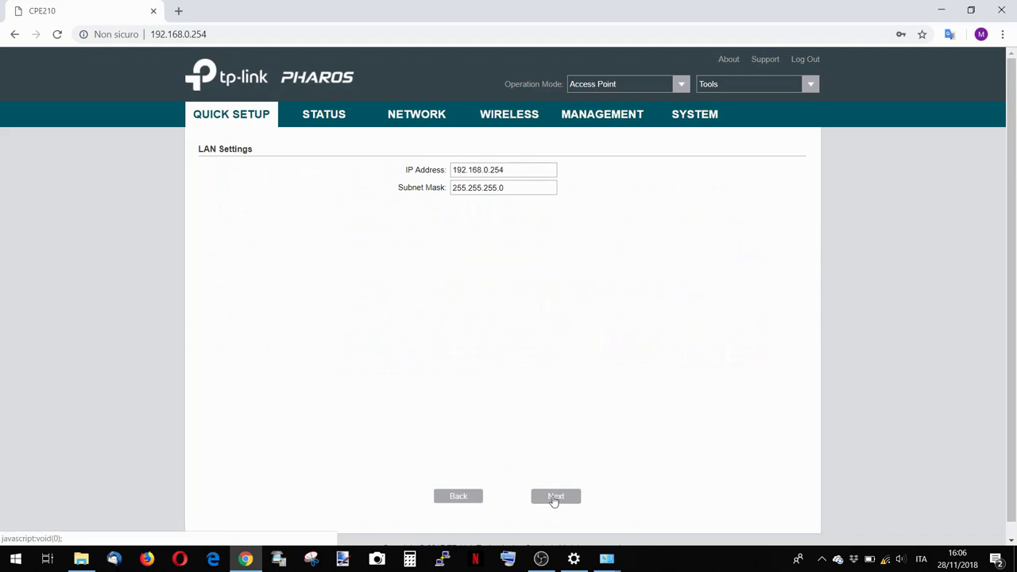
left_click(555, 497)
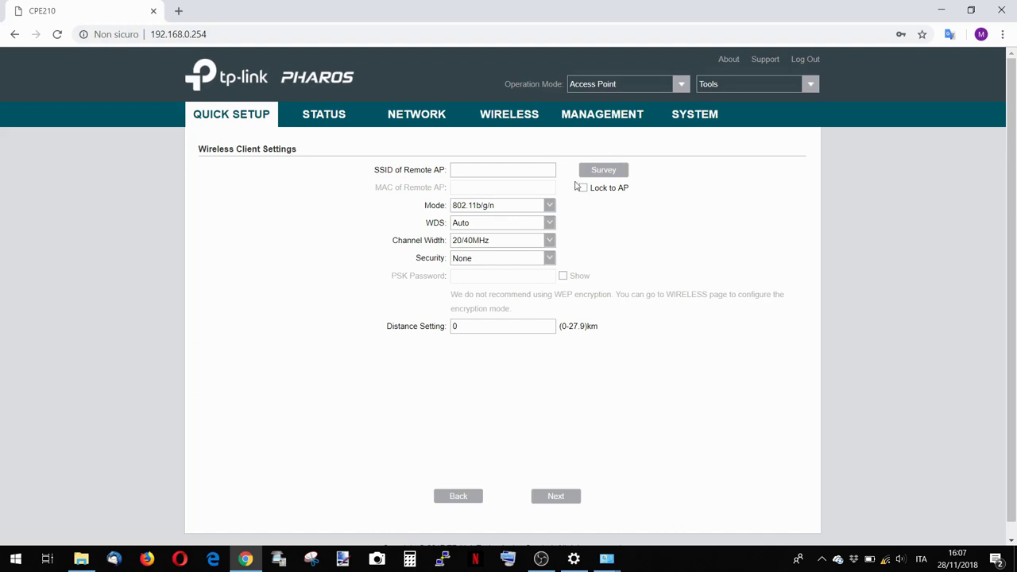
Run a site survey, browse the results, and select TP-Link_Outdoor_AP (SNR 52).
left_click(623, 173)
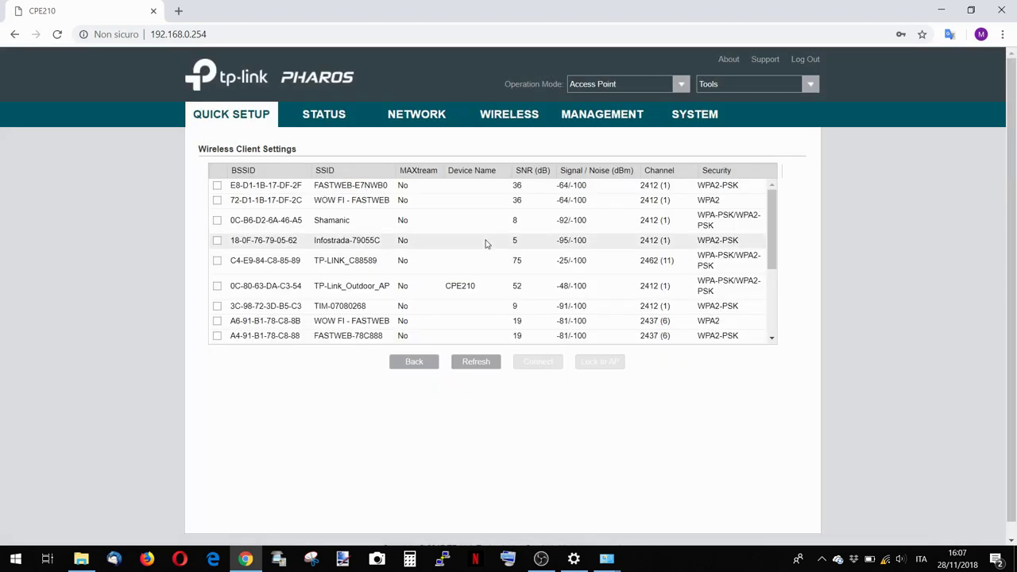
scroll(779, 254, "down", 3)
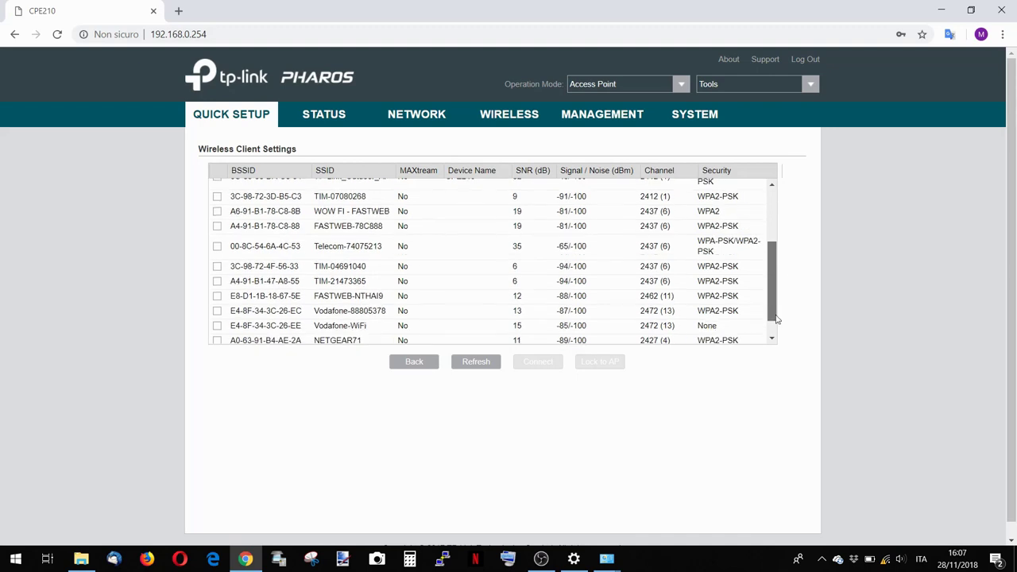
scroll(784, 258, "up", 3)
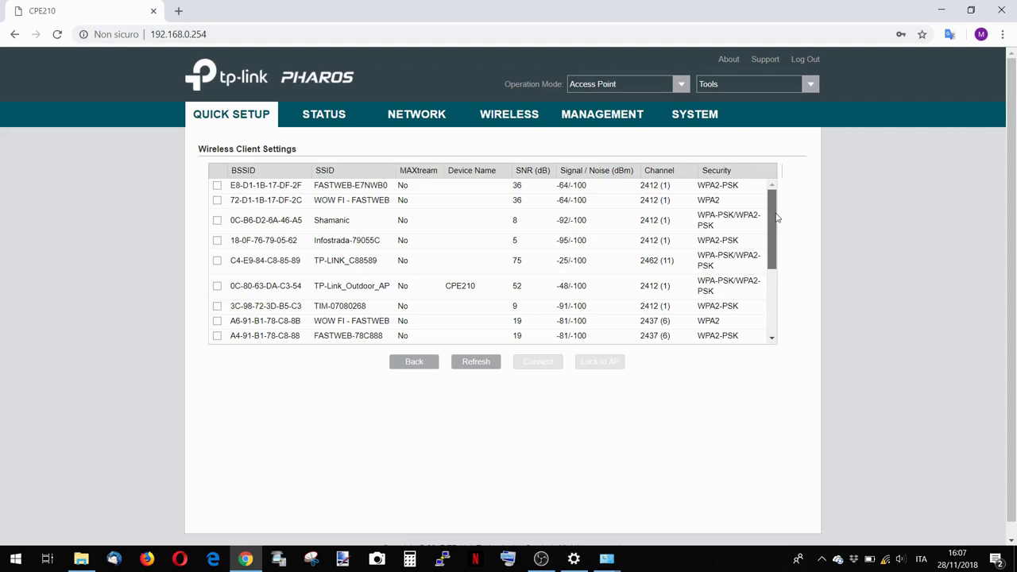
scroll(775, 230, "down", 3)
scroll(769, 235, "up", 3)
scroll(769, 235, "down", 3)
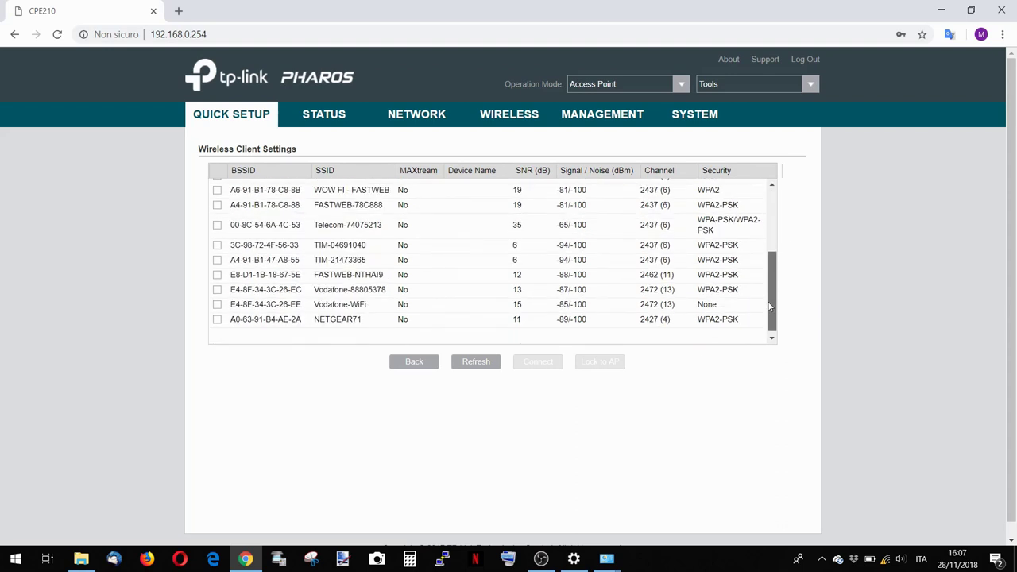
scroll(771, 235, "up", 3)
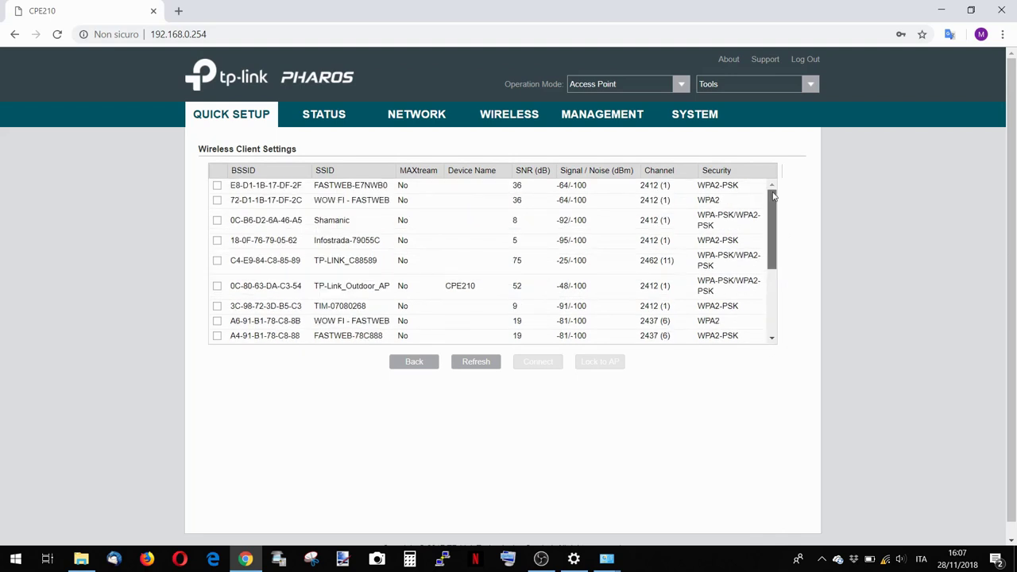
scroll(774, 198, "down", 1)
scroll(775, 202, "up", 1)
scroll(778, 208, "down", 4)
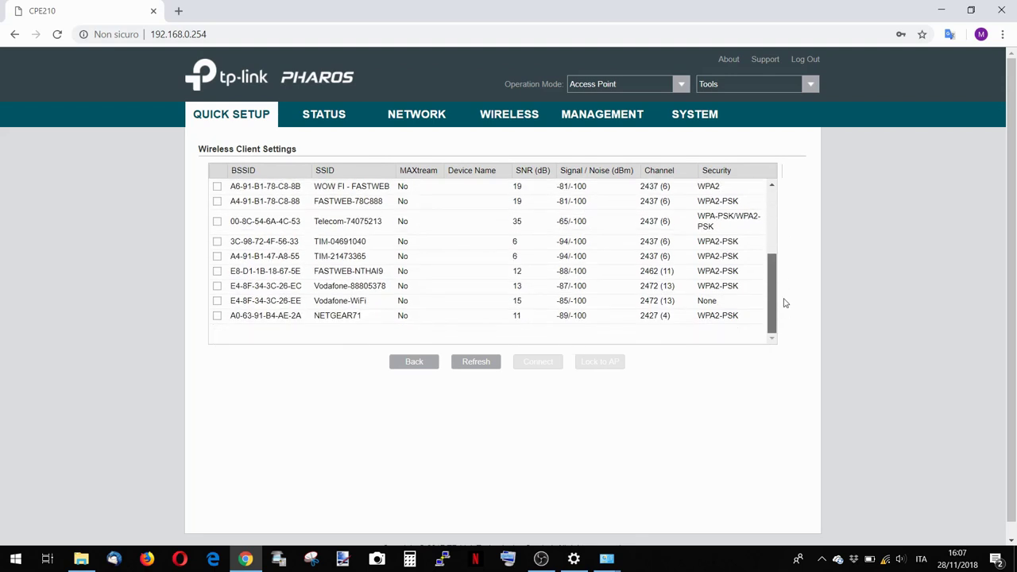
scroll(784, 254, "up", 3)
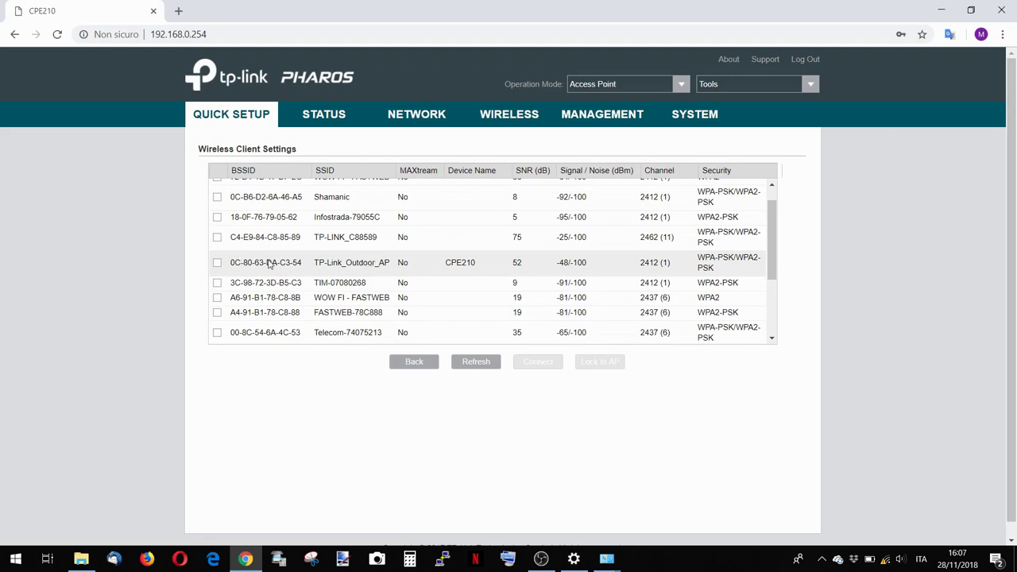
left_click(219, 264)
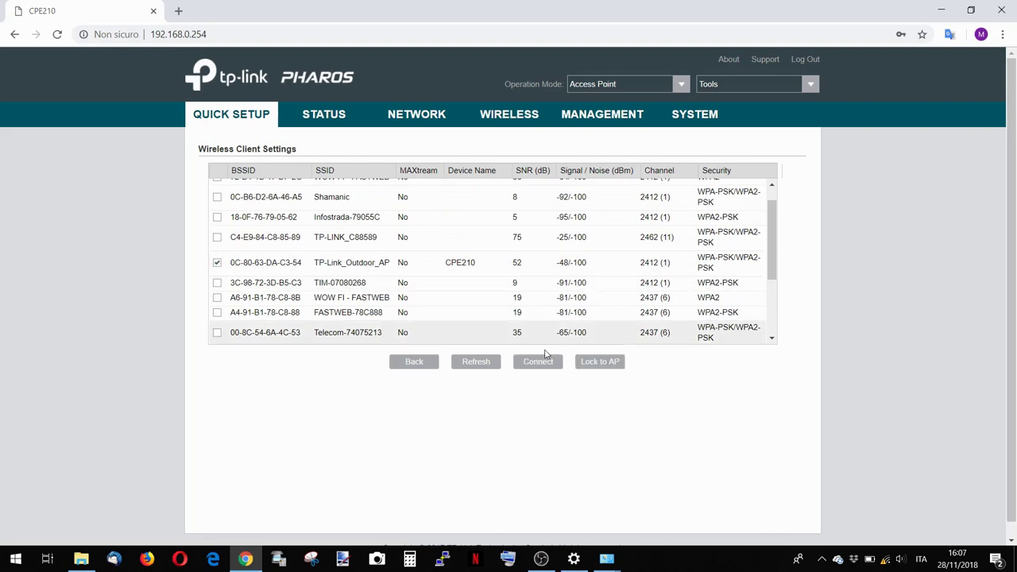
Connect to TP-Link_Outdoor_AP with its WPA-PSK/WPA2-PSK password and advance to the Finish summary.
left_click(538, 362)
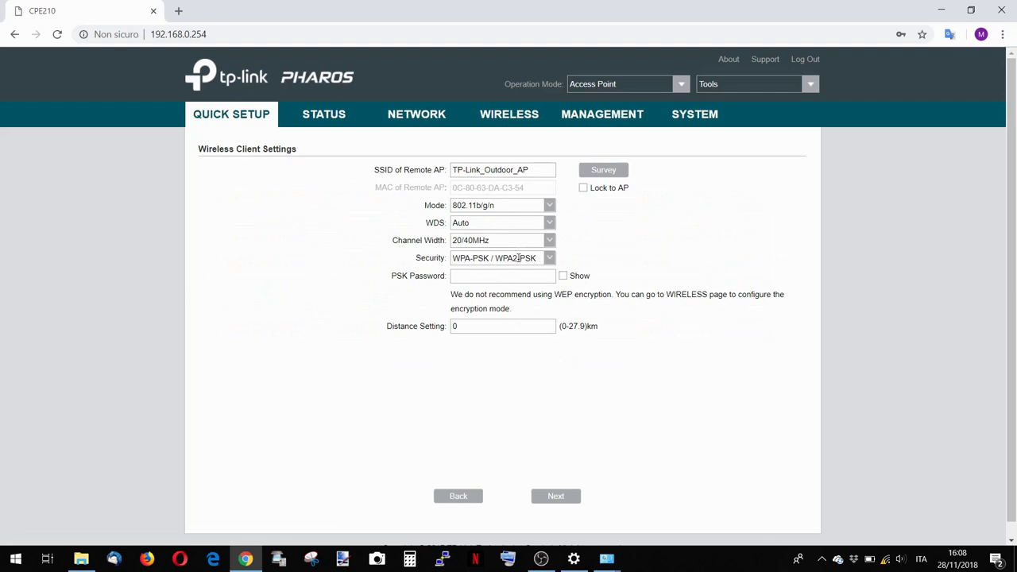
left_click(539, 278)
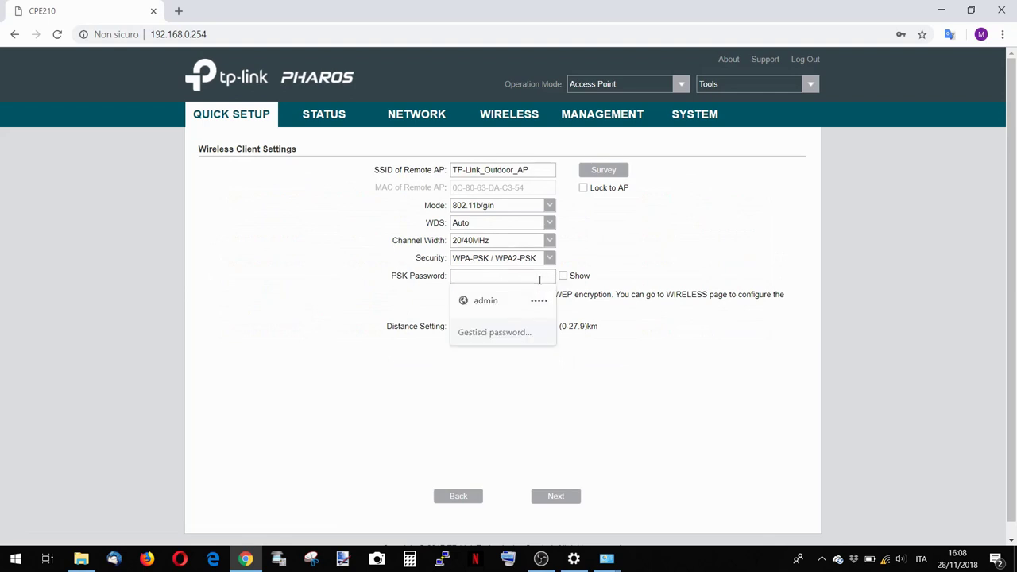
type("••••••••••")
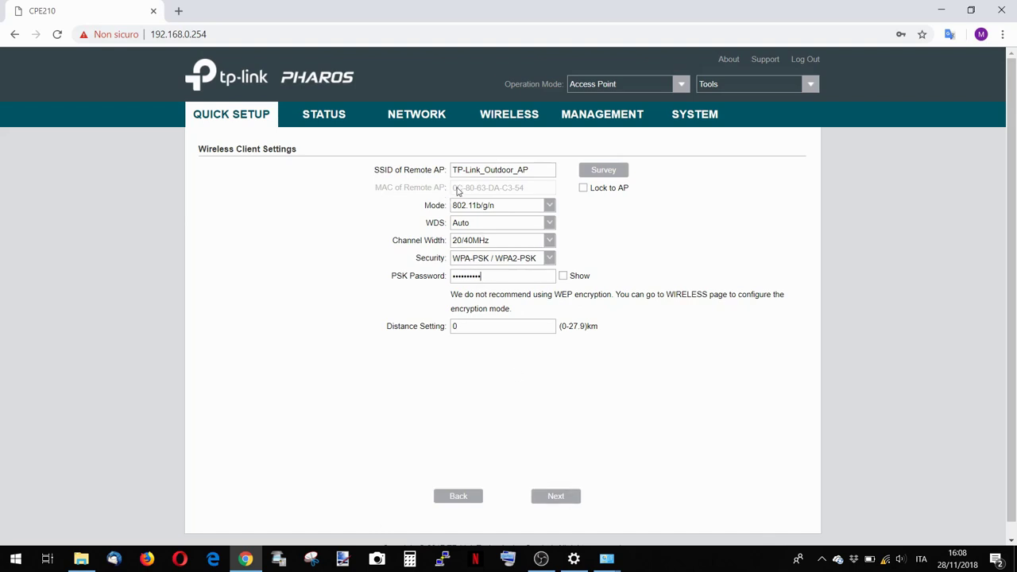
left_click_drag(457, 191, 530, 187)
left_click(528, 191)
left_click(555, 496)
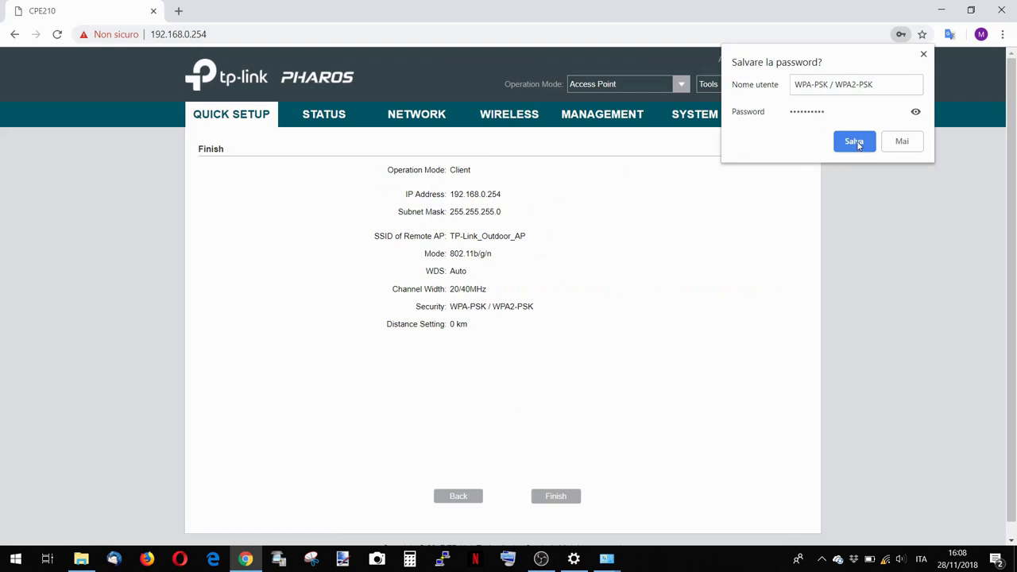
left_click(923, 54)
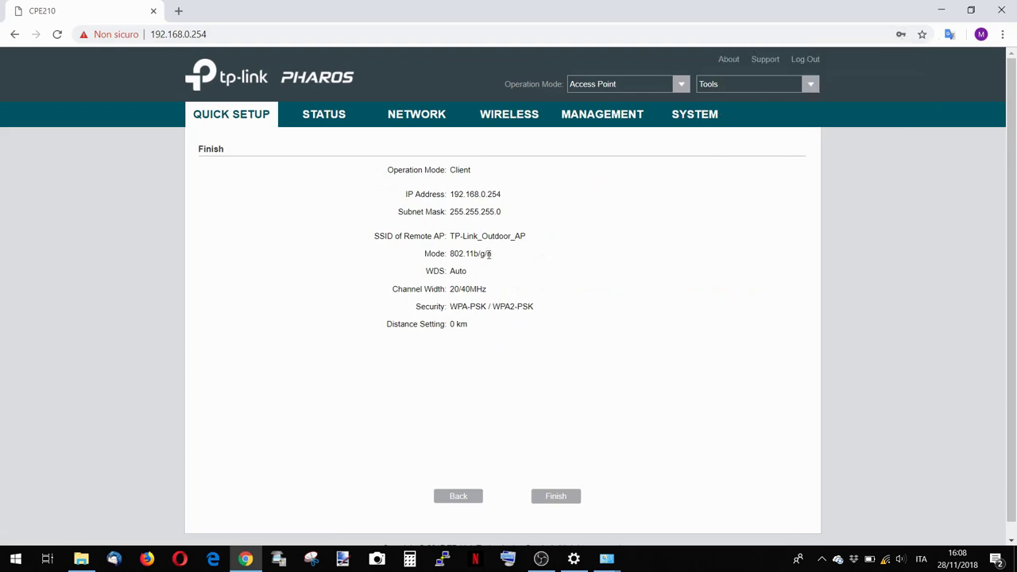
Apply the Client-mode setup, turn off the laptop's Wi-Fi, and switch to Network Connections.
left_click(557, 500)
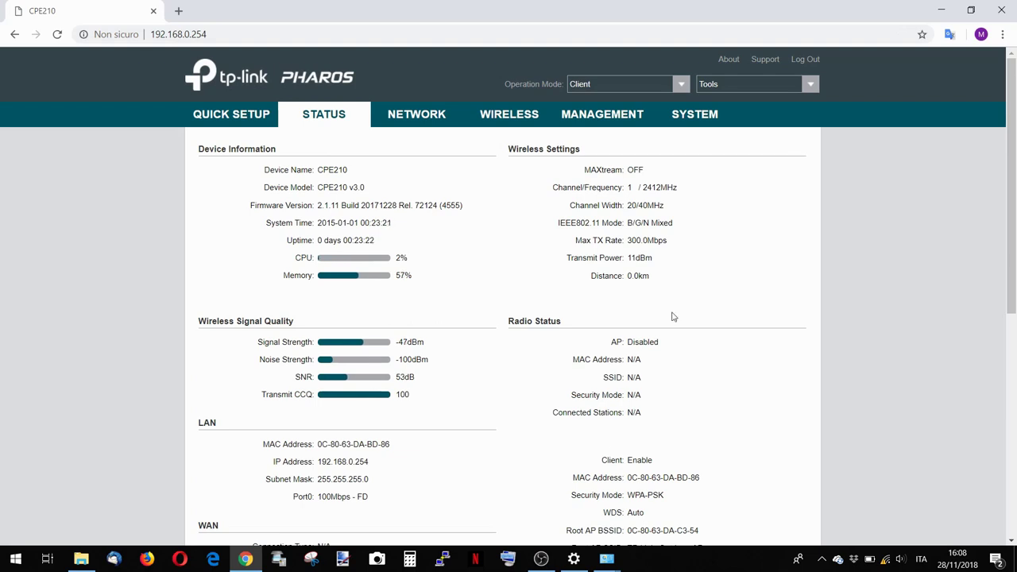
left_click(886, 558)
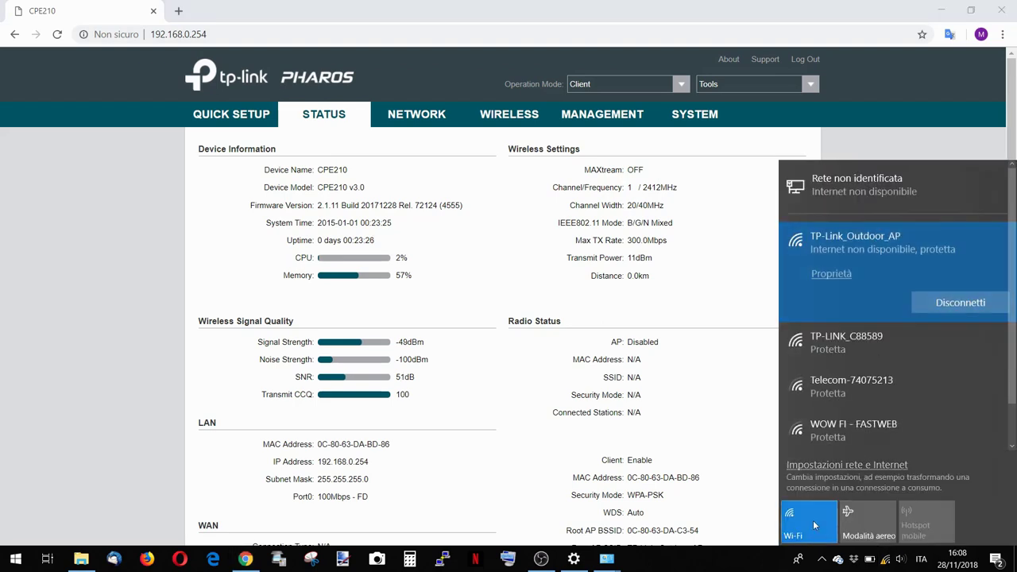
left_click(813, 519)
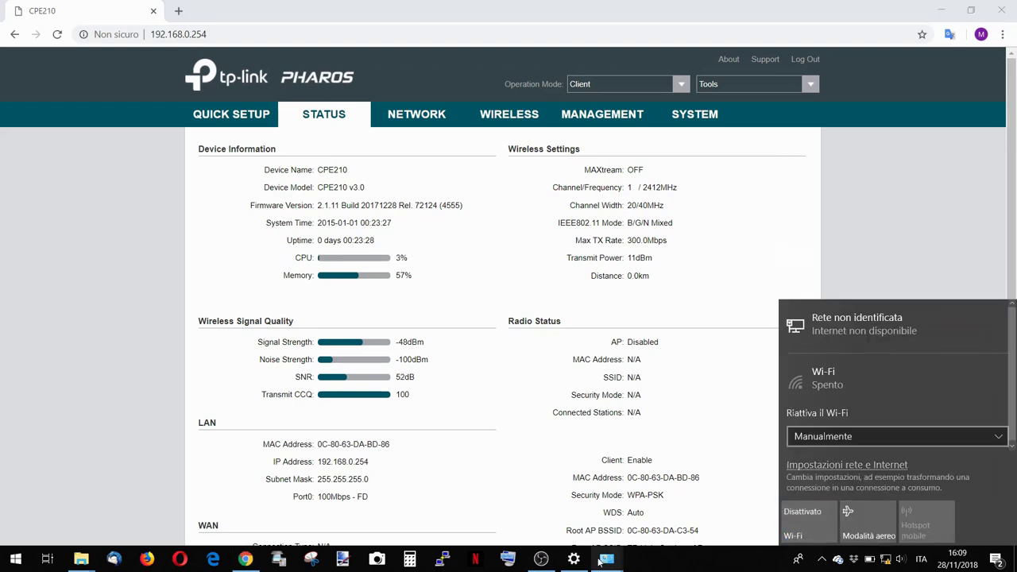
left_click(600, 561)
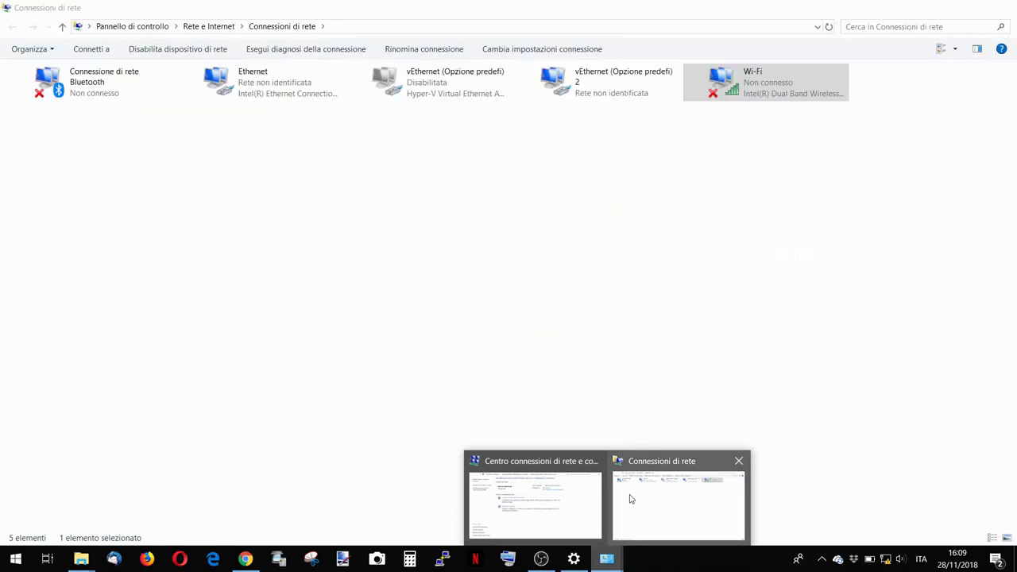
Switch Ethernet IPv4 from static 192.168.0.10 to automatic IP address and DNS.
left_click(678, 503)
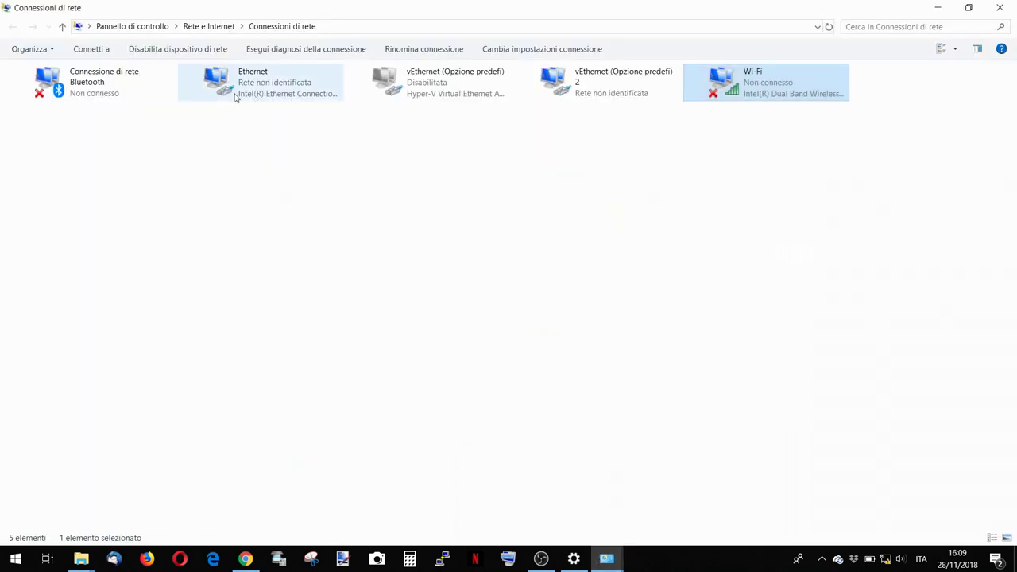
double_click(258, 94)
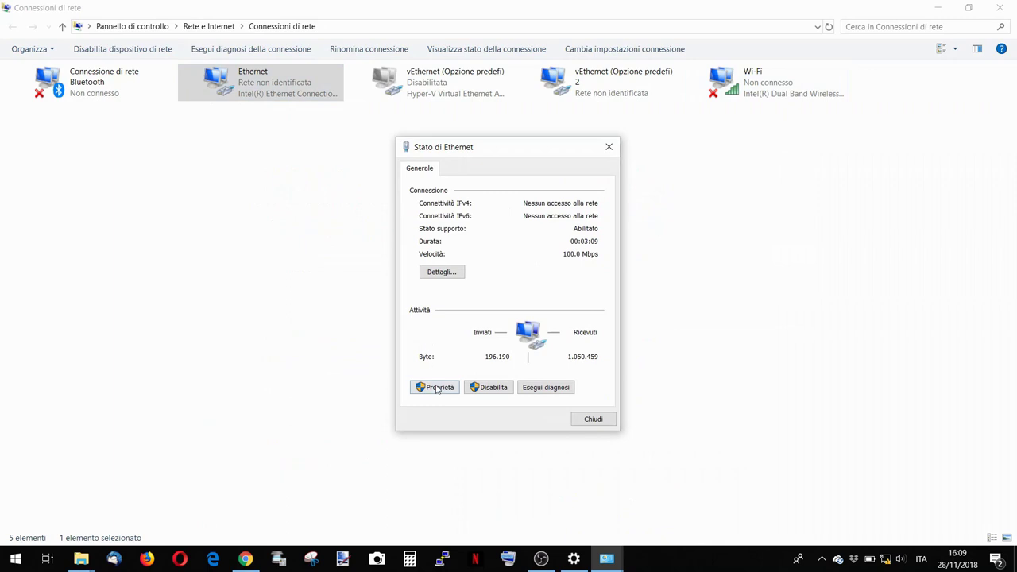
left_click(436, 387)
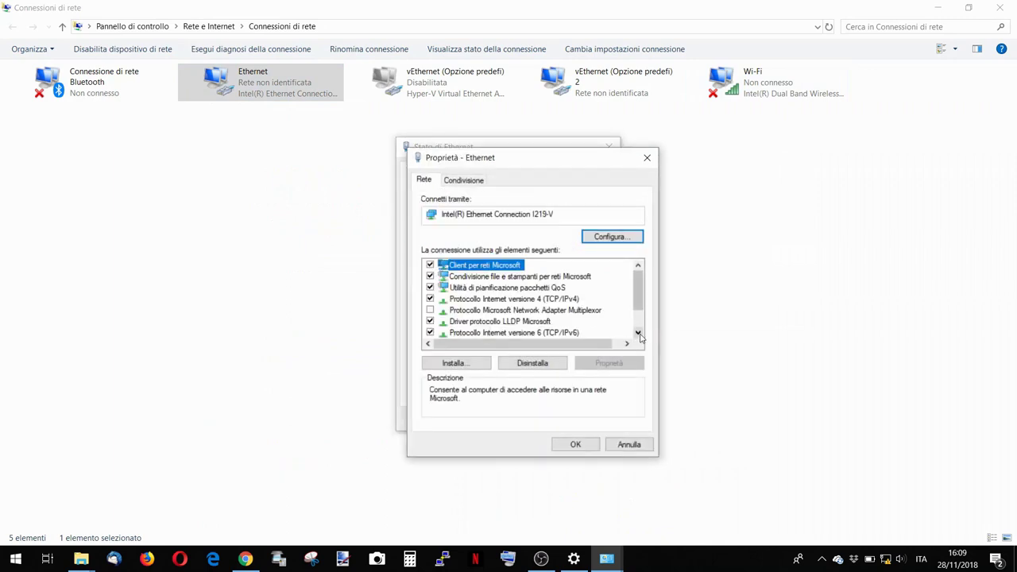
left_click(637, 332)
left_click(637, 332)
double_click(525, 277)
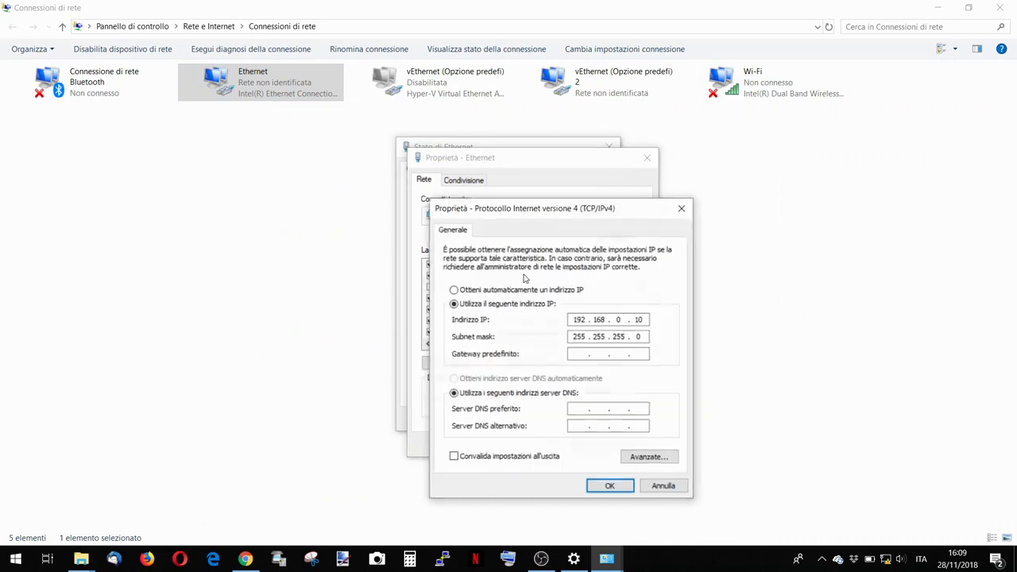
left_click(542, 291)
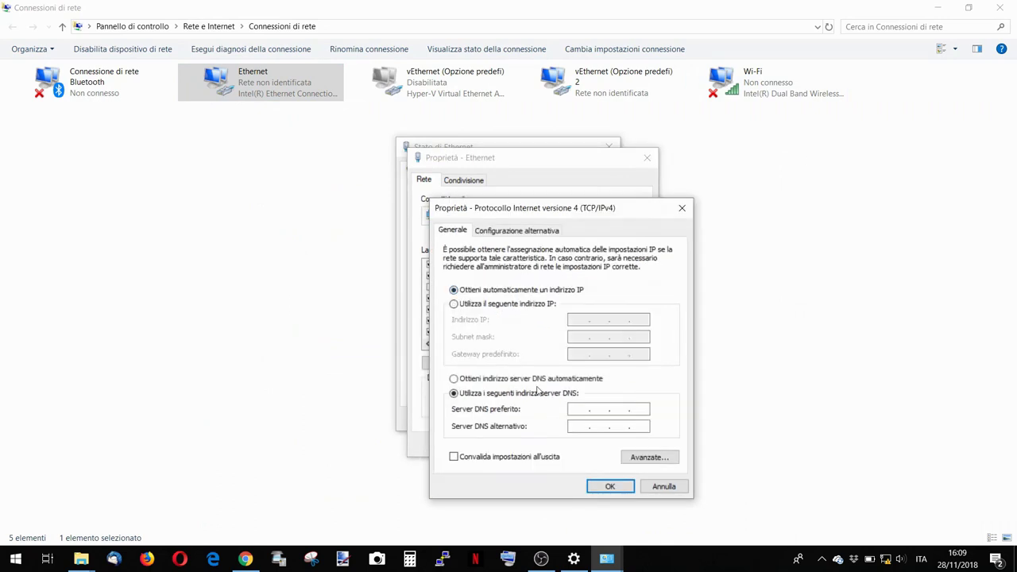
left_click(538, 380)
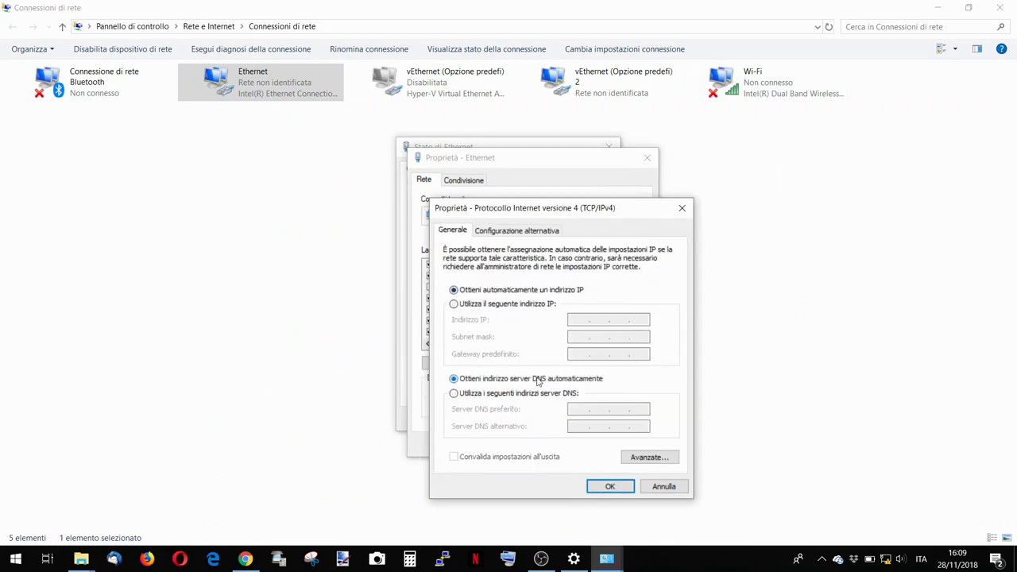
left_click(610, 486)
left_click(576, 446)
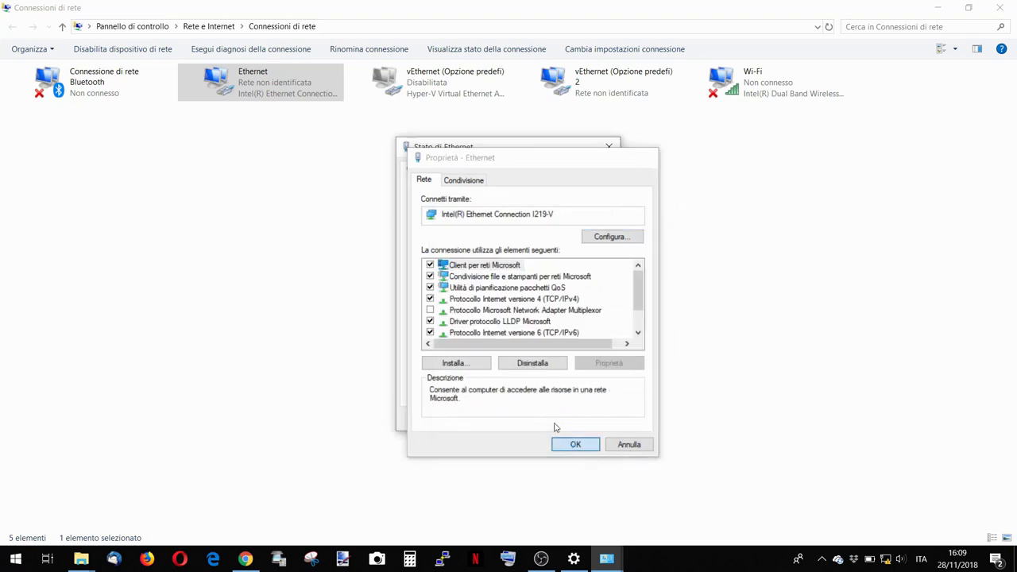
left_click(596, 420)
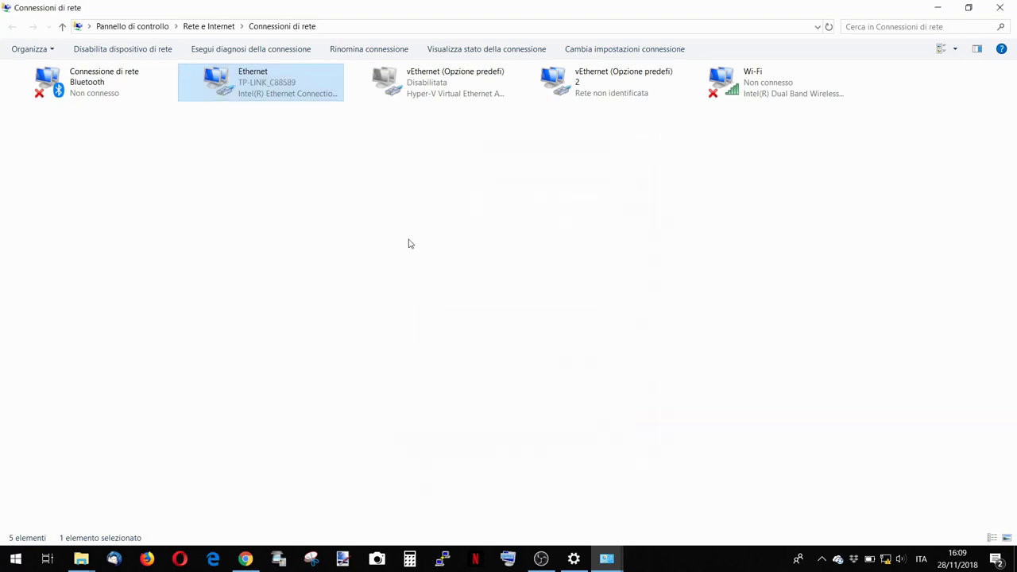
Verify Ethernet got 192.168.1.102 from DHCP server 192.168.1.1, then return to Chrome.
double_click(241, 80)
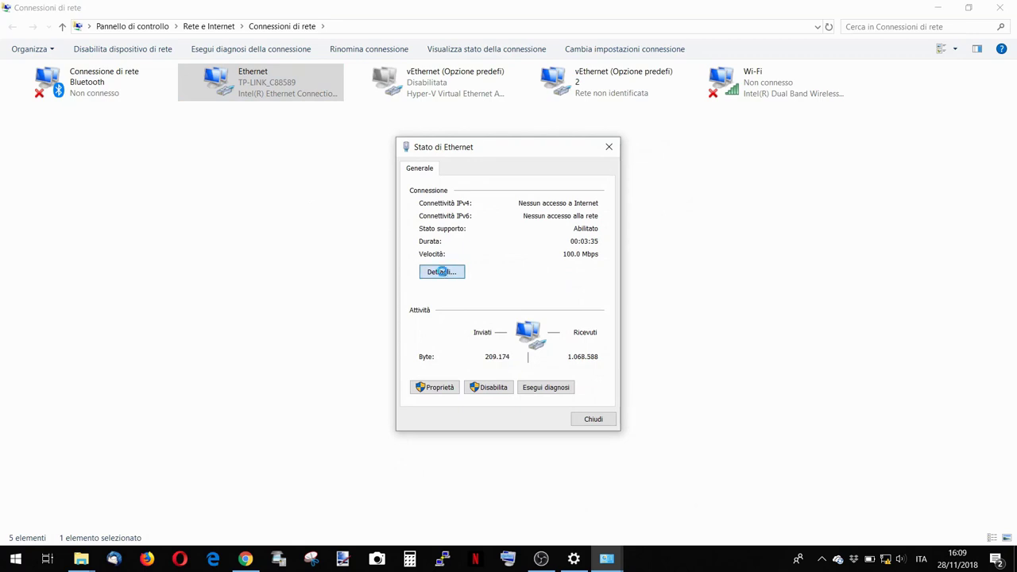
left_click(443, 273)
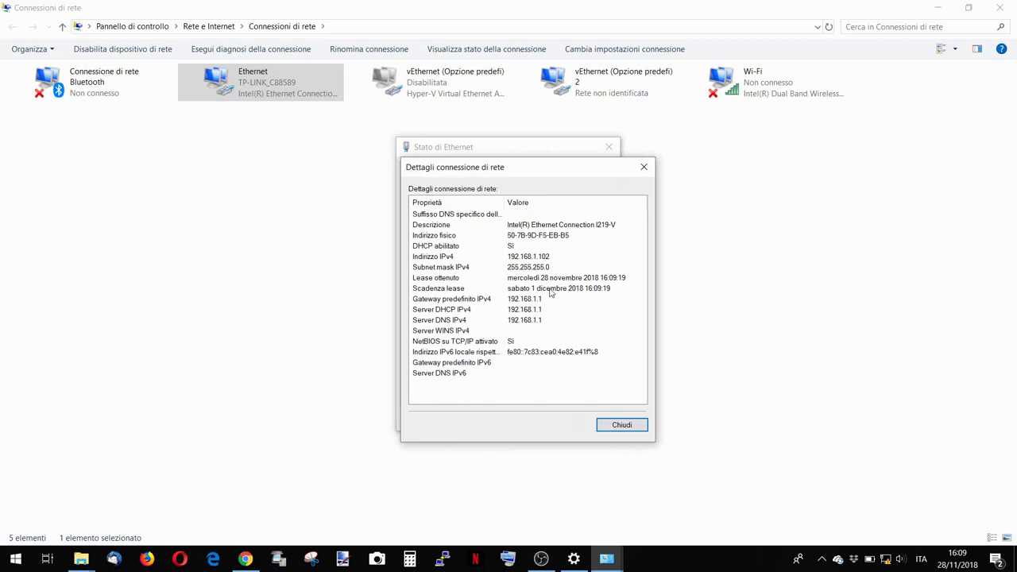
left_click(542, 258)
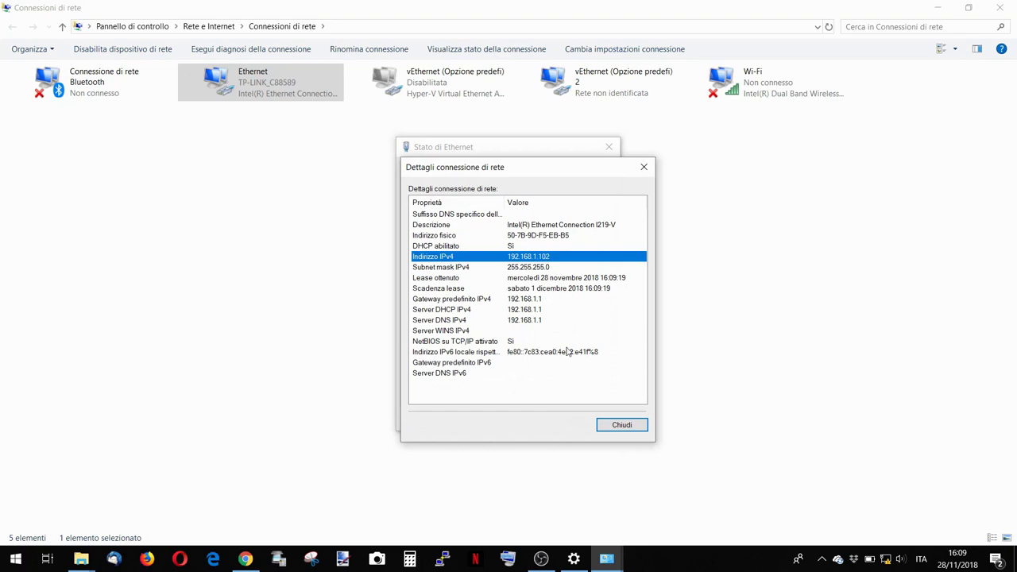
left_click(531, 312)
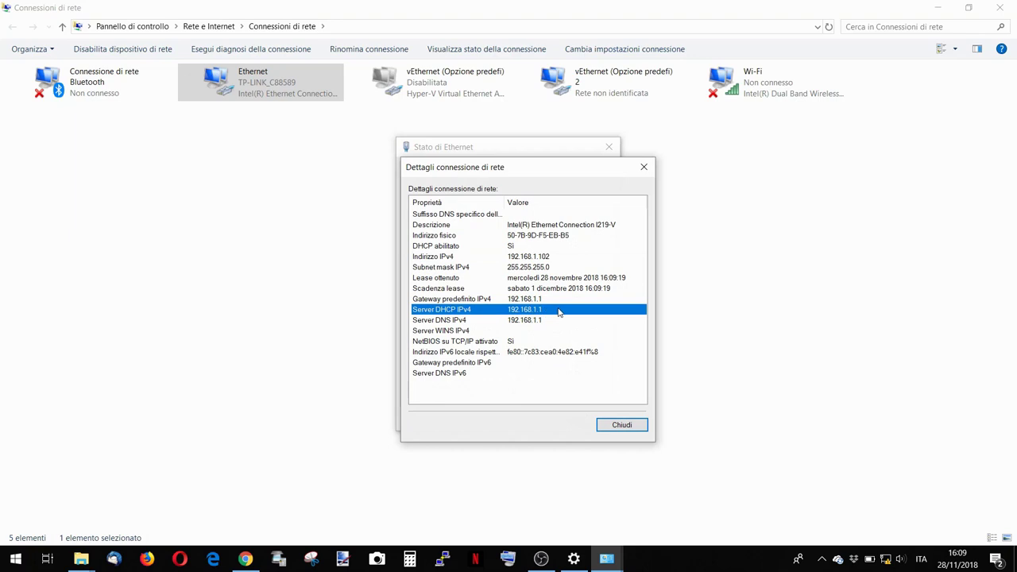
left_click(613, 425)
left_click(246, 558)
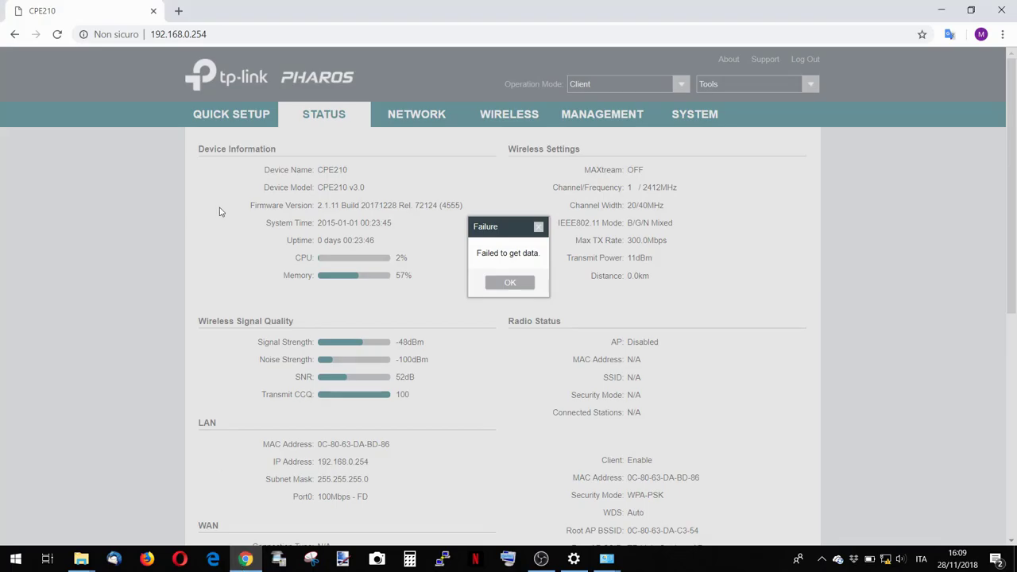
In a new Chrome tab, load 192.168.1.1, correcting the mistyped 192.168.0.2 address.
left_click(177, 12)
type("1")
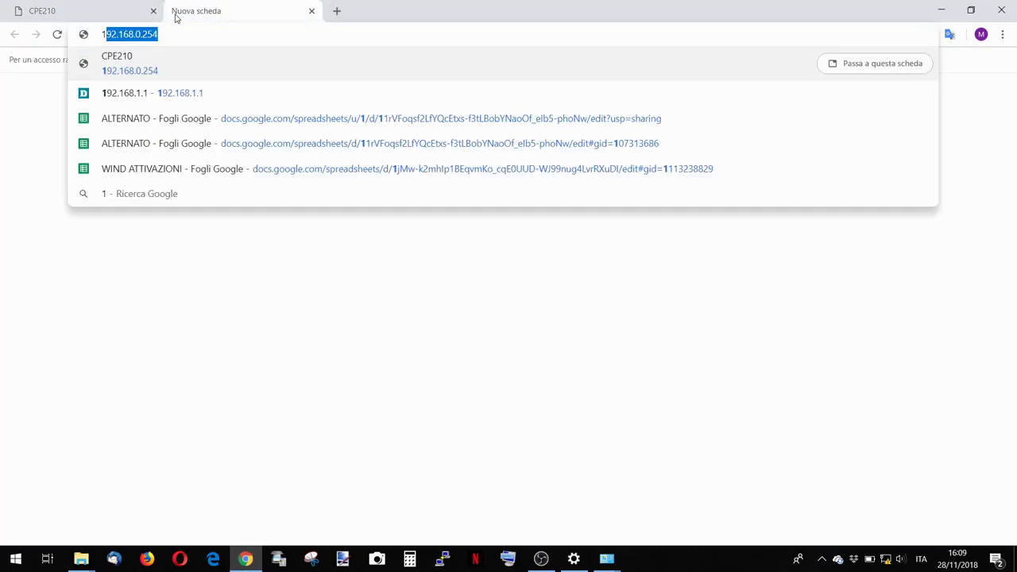
type("92.168.0.254")
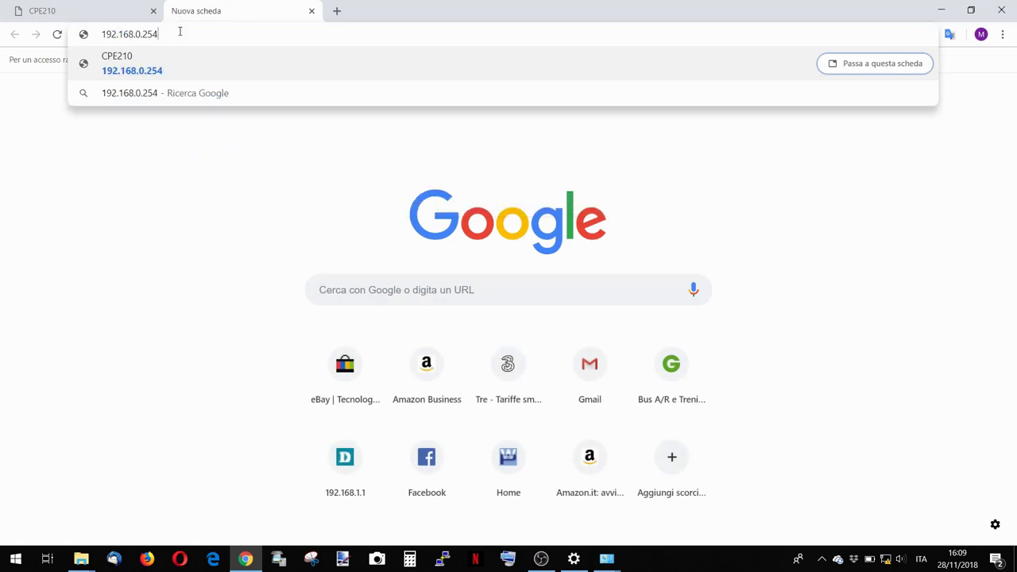
key("BackSpace")
key("BackSpace")
key("BackSpace")
type("1")
key("Return")
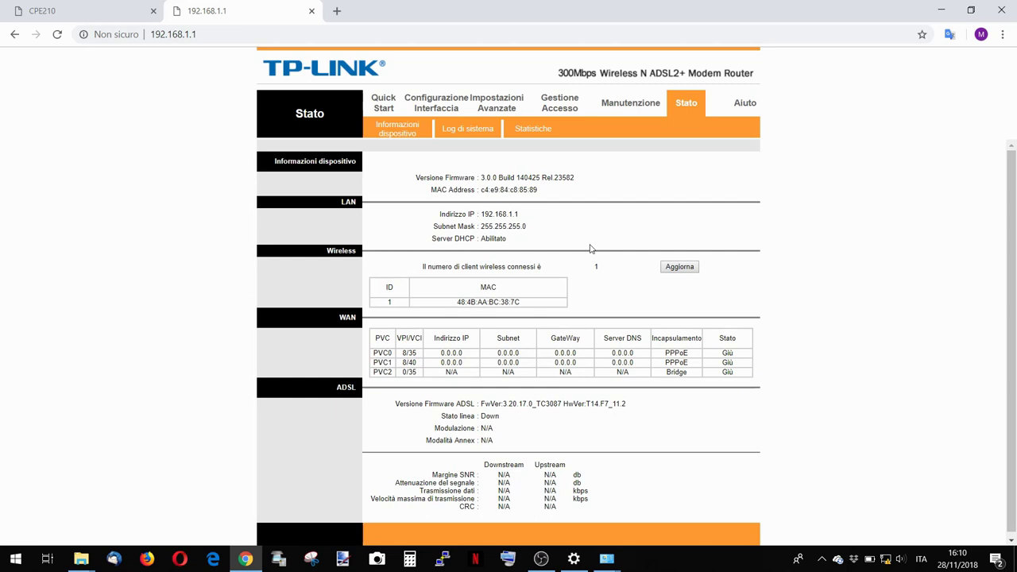
left_click_drag(1013, 250, 1013, 254)
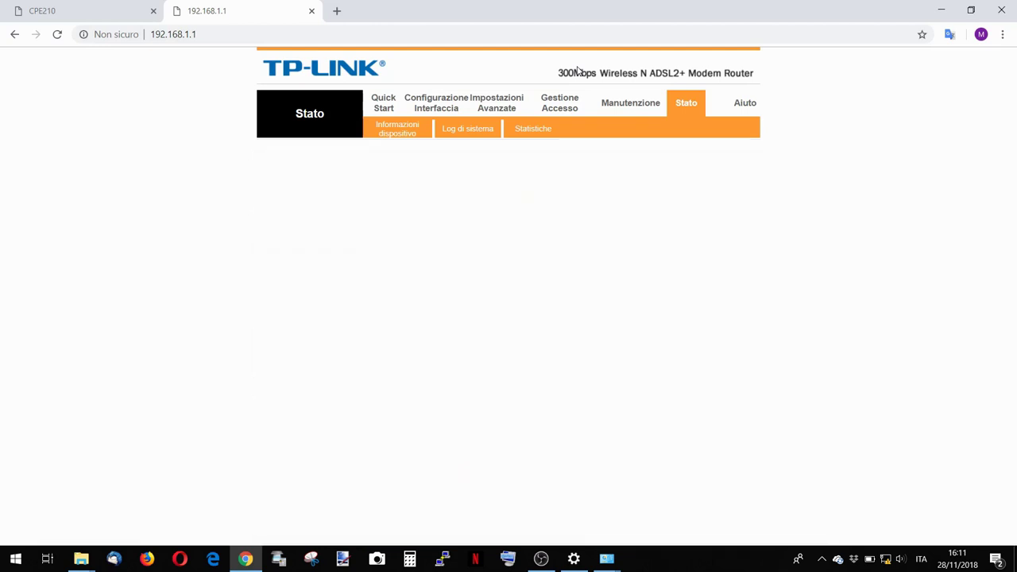
Close the 192.168.1.1 router tab, dismiss the Failure popup with OK, and exit Chrome.
left_click(312, 10)
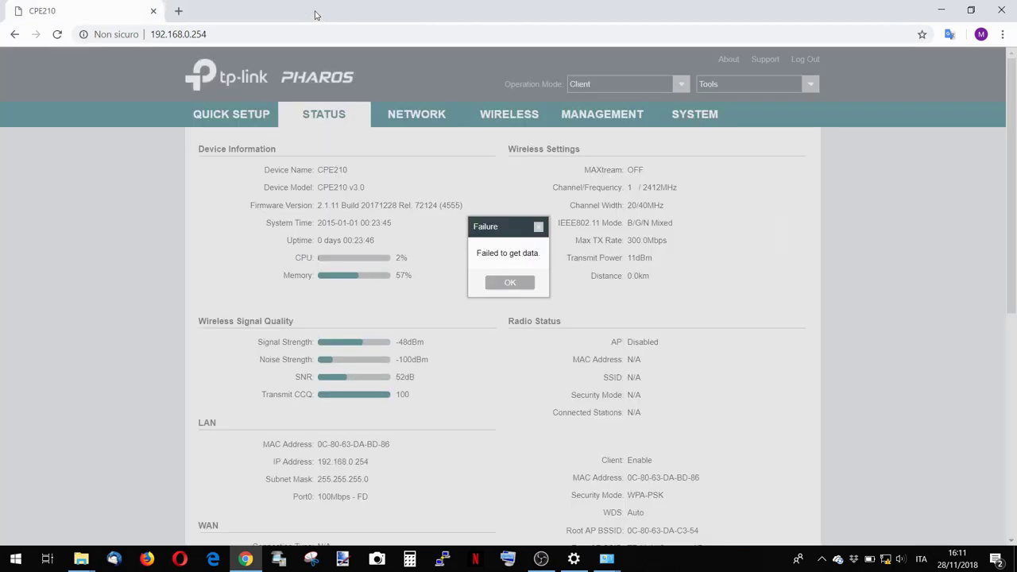
left_click(502, 284)
left_click(152, 13)
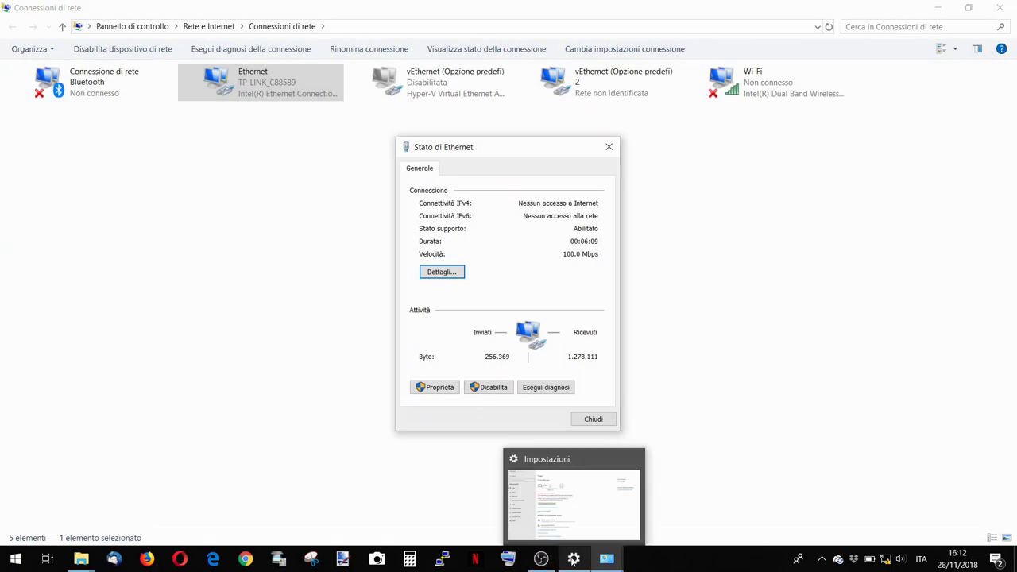
Close Centro connessioni and the Stato di Ethernet window, then bring OBS Studio to the front.
mouse_move(617, 563)
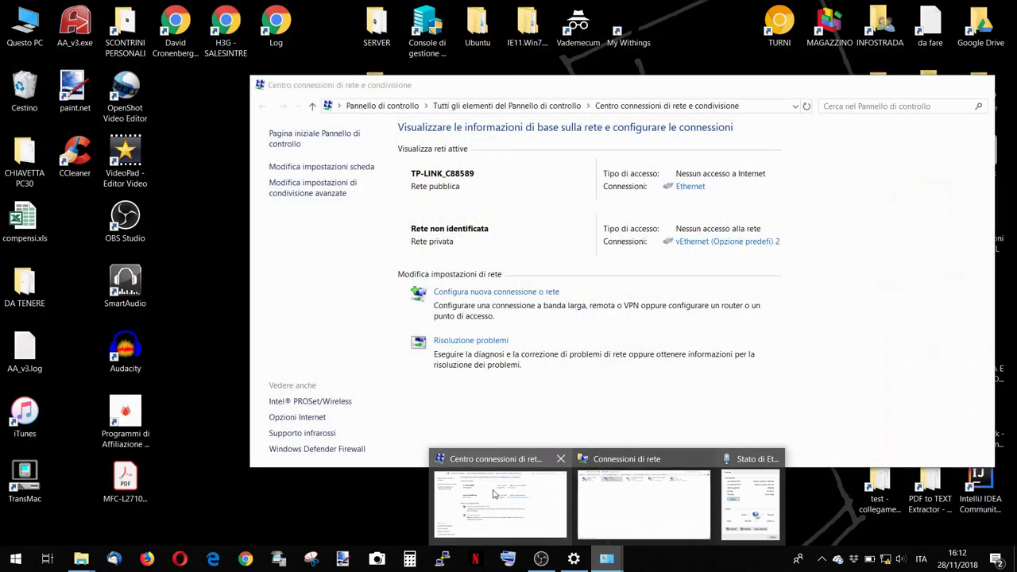
left_click(494, 495)
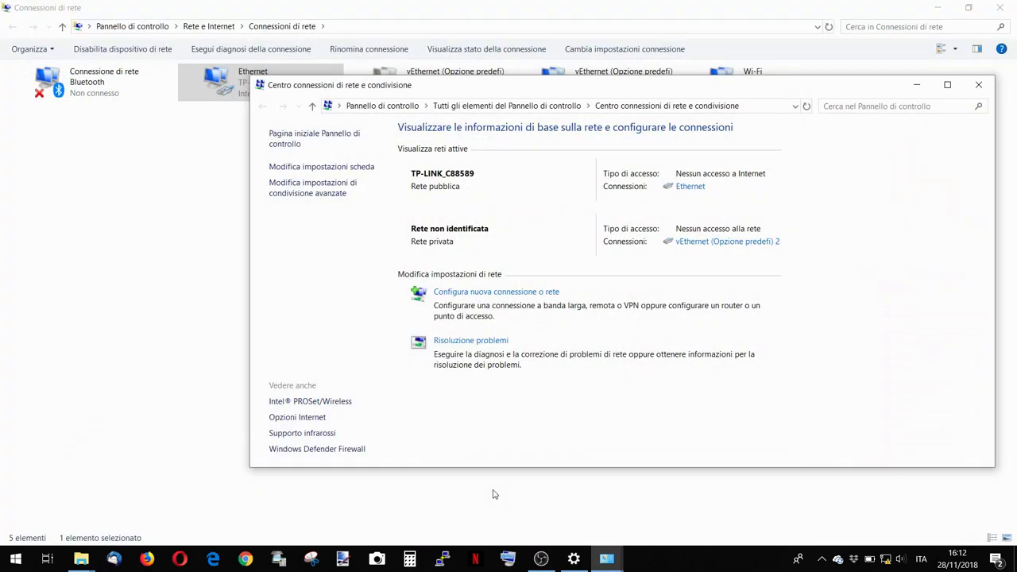
left_click(978, 85)
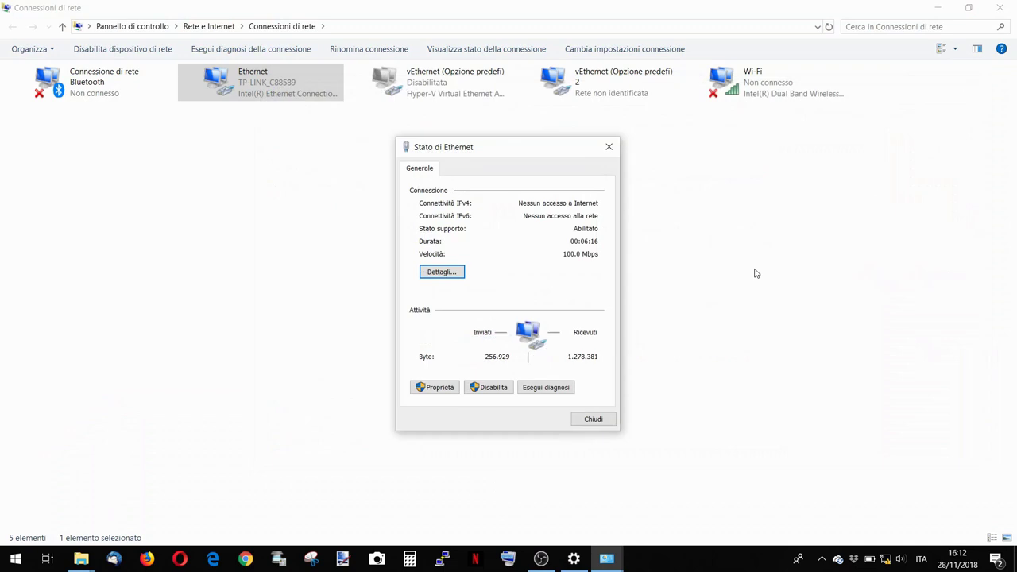
left_click(609, 148)
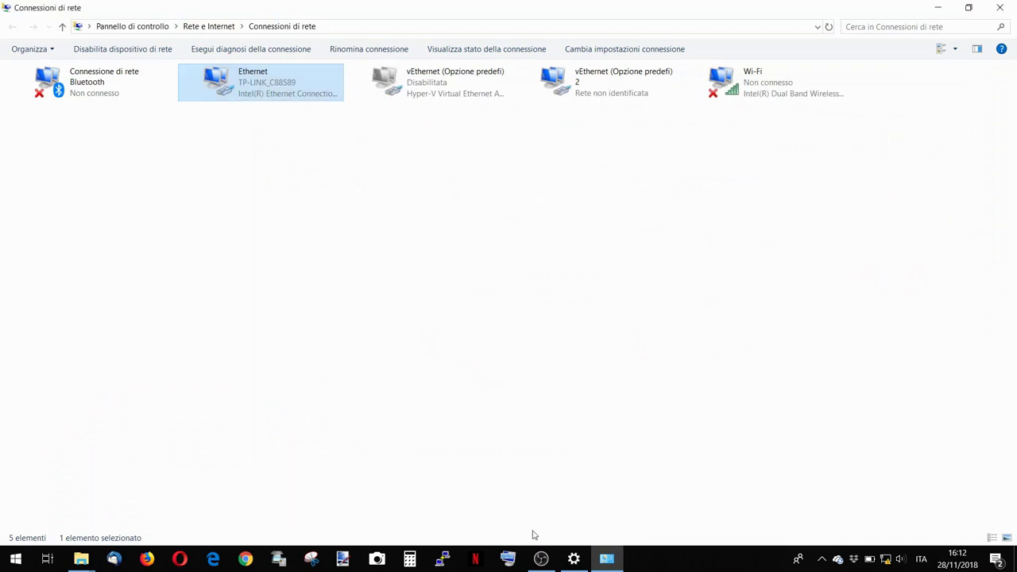
left_click(541, 559)
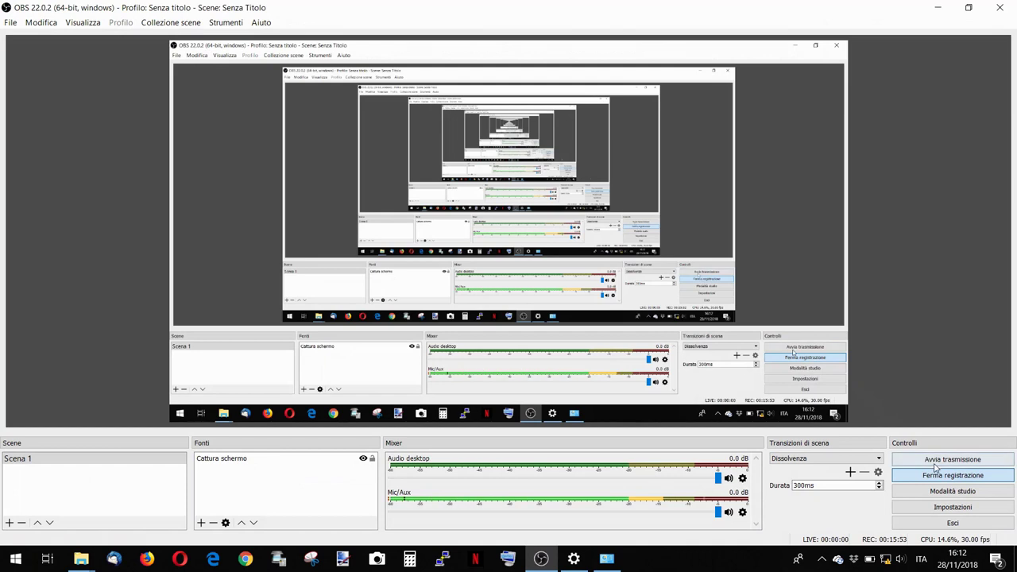